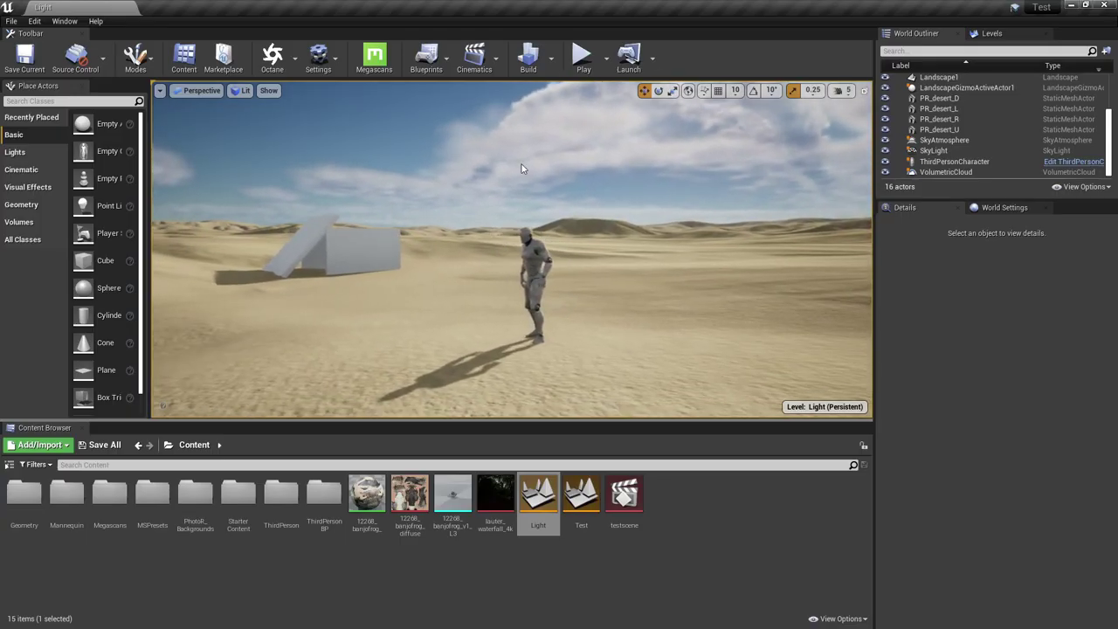
# Switch from the Unreal Editor to the browser showing the forest cinematic video on YouTube.
pyautogui.hotkey('alt', 'Tab')
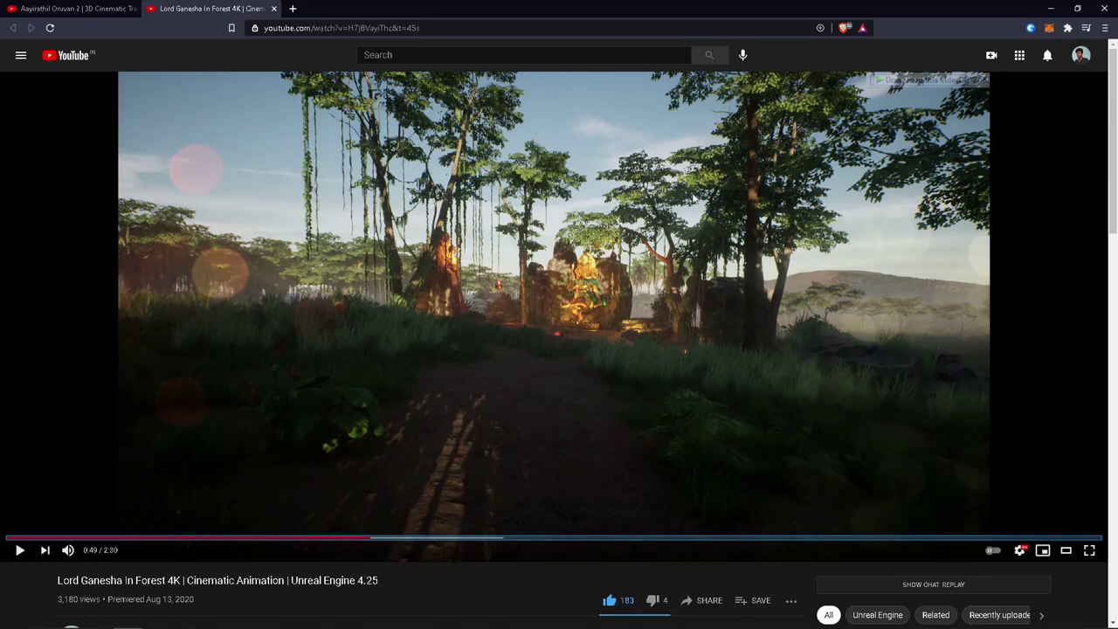
# Play and skip ahead in the forest video, view the Aayirathil Oruvan 2 tab, then return to Unreal.
pyautogui.click(693, 199)
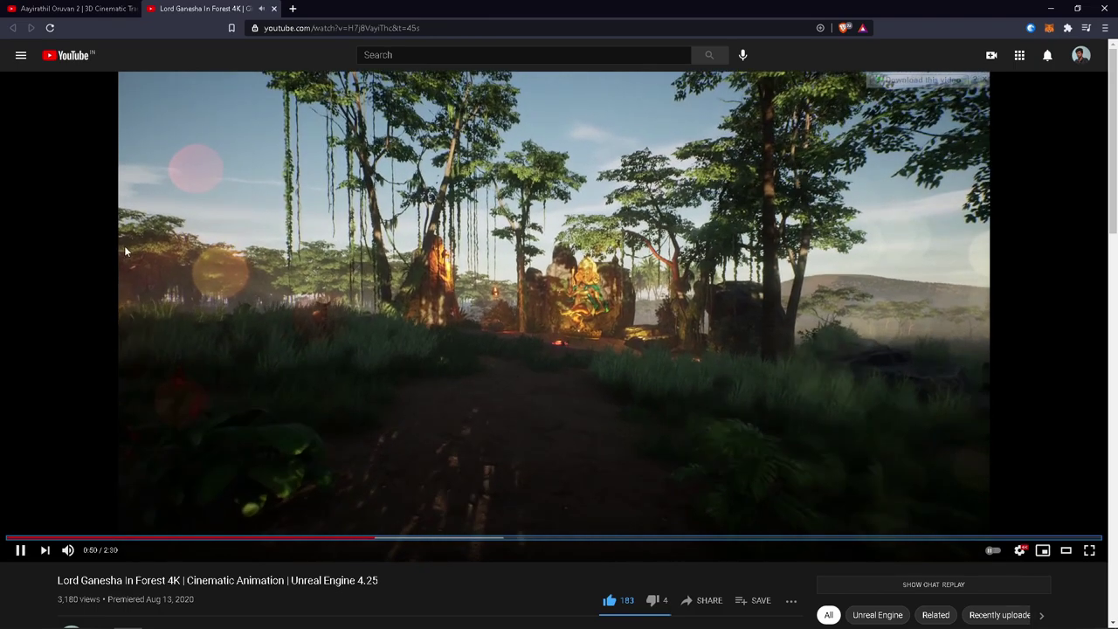
pyautogui.press('space')
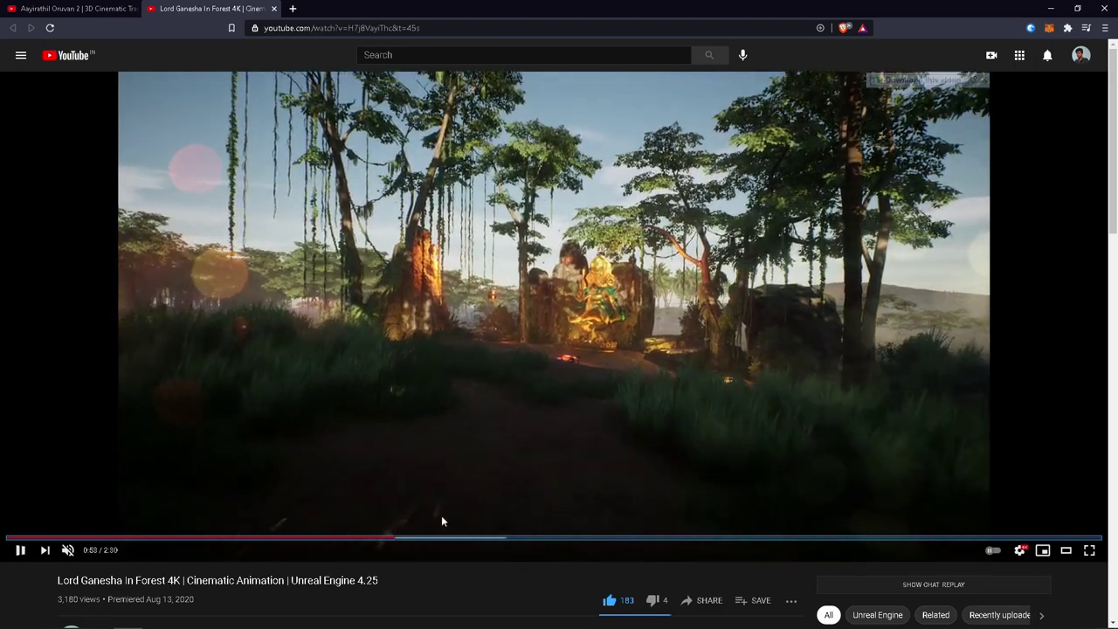
pyautogui.click(442, 517)
pyautogui.click(424, 538)
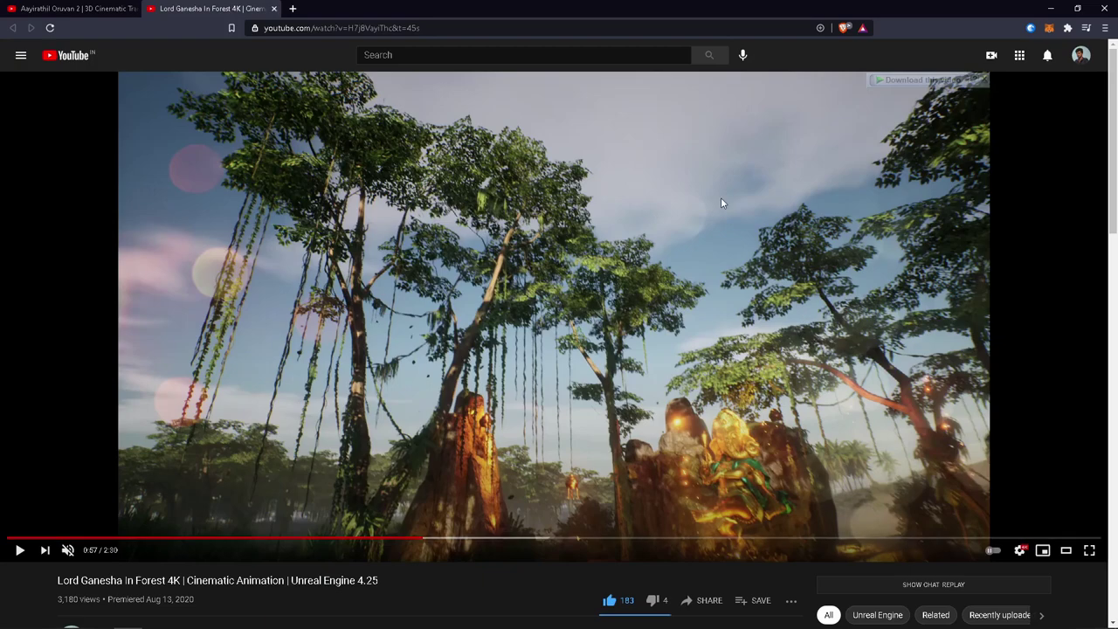
pyautogui.click(59, 7)
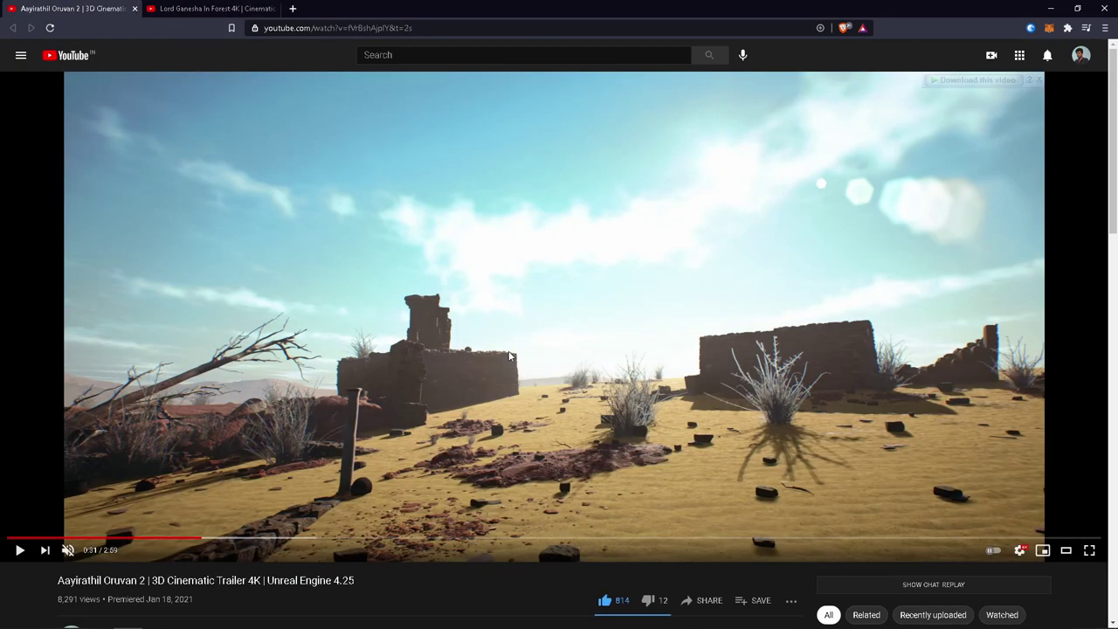
pyautogui.hotkey('alt', 'Tab')
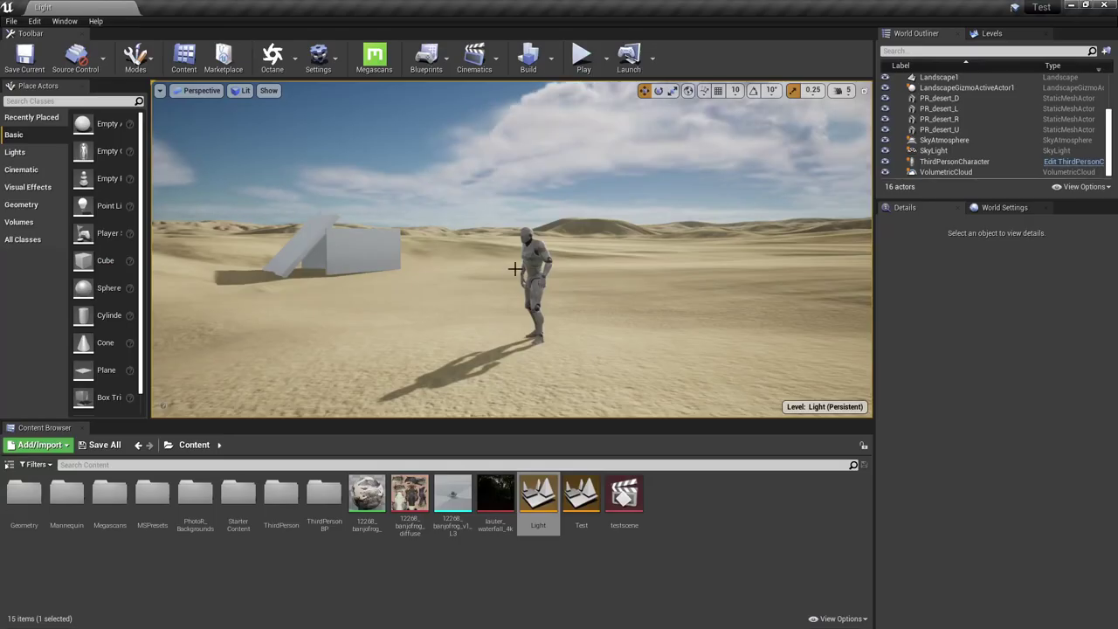
pyautogui.moveTo(517, 267); pyautogui.dragTo(517, 267, button='right')
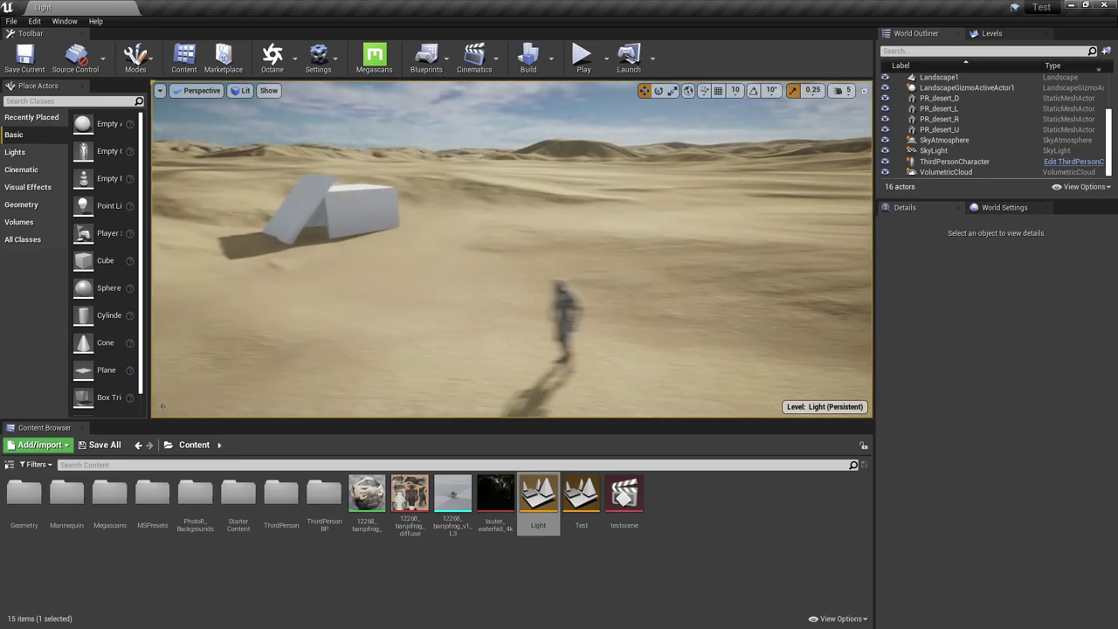
# Delete SkyLight, SkyAtmosphere, VolumetricCloud and DirectionalLight from the World Outliner.
pyautogui.click(933, 150)
pyautogui.keyDown('shift'); pyautogui.click(954, 162); pyautogui.keyUp('shift')
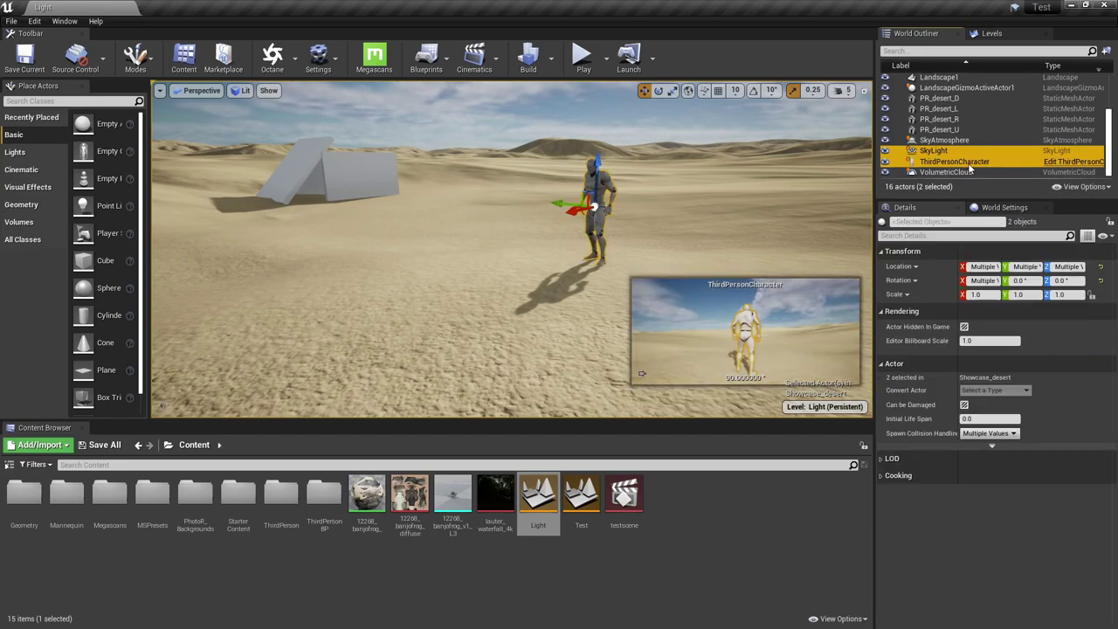
pyautogui.click(954, 162)
pyautogui.click(933, 150)
pyautogui.keyDown('ctrl'); pyautogui.click(961, 172); pyautogui.keyUp('ctrl')
pyautogui.scroll(3, 965, 156)
pyautogui.scroll(-3, 965, 153)
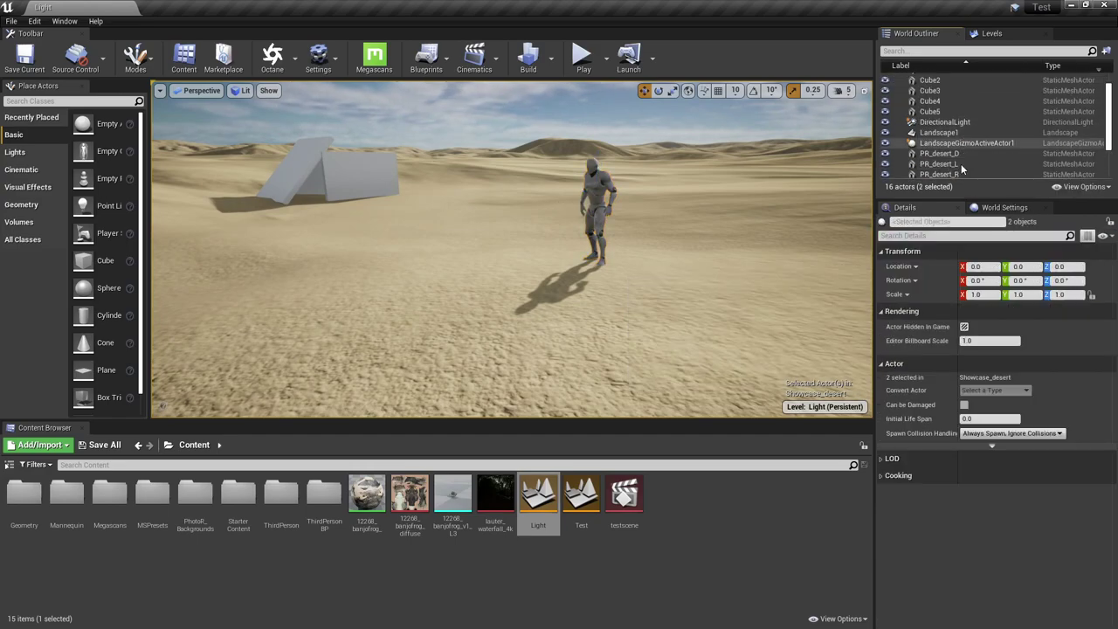
pyautogui.keyDown('ctrl'); pyautogui.click(966, 153); pyautogui.keyUp('ctrl')
pyautogui.scroll(3, 971, 147)
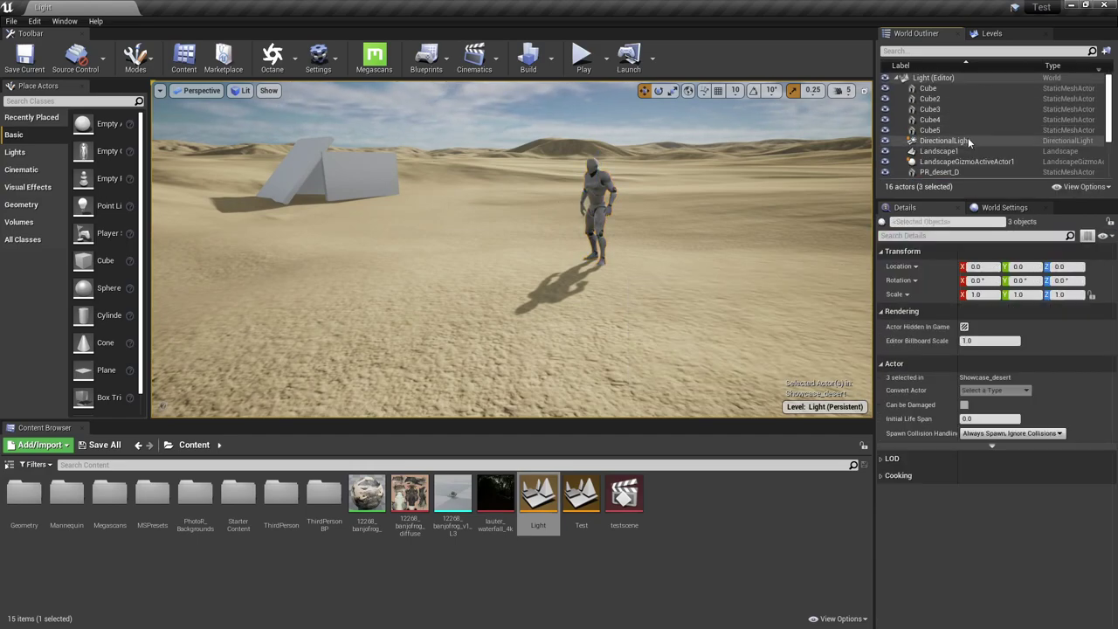
pyautogui.keyDown('ctrl'); pyautogui.click(968, 139); pyautogui.keyUp('ctrl')
pyautogui.press('Delete')
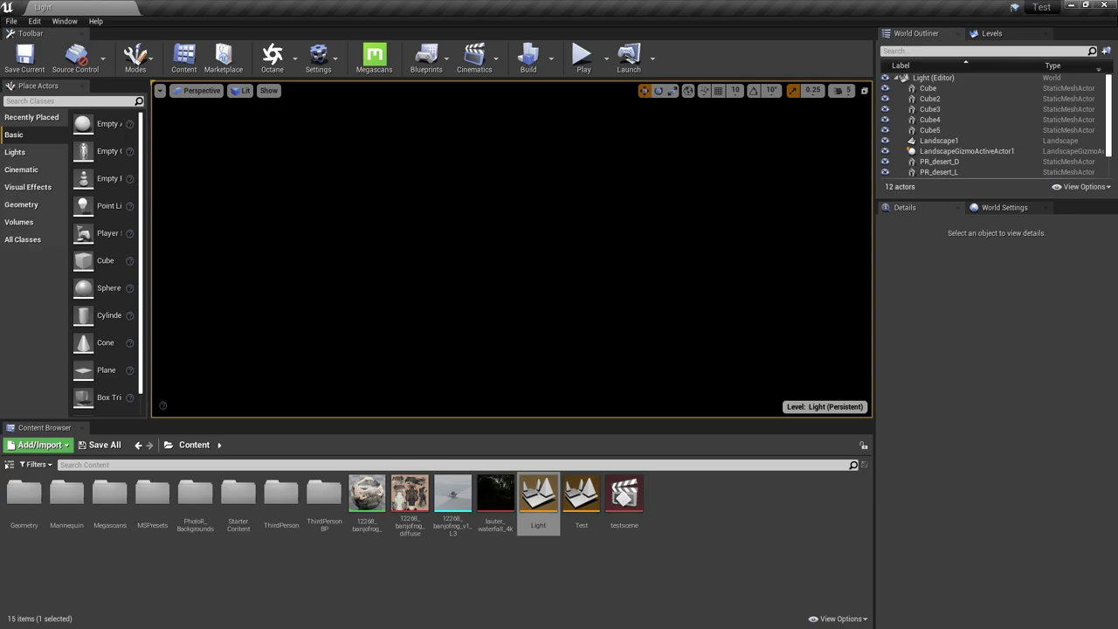
# Show the Lights category in Place Actors and open Window > Env. Light Mixer.
pyautogui.click(30, 157)
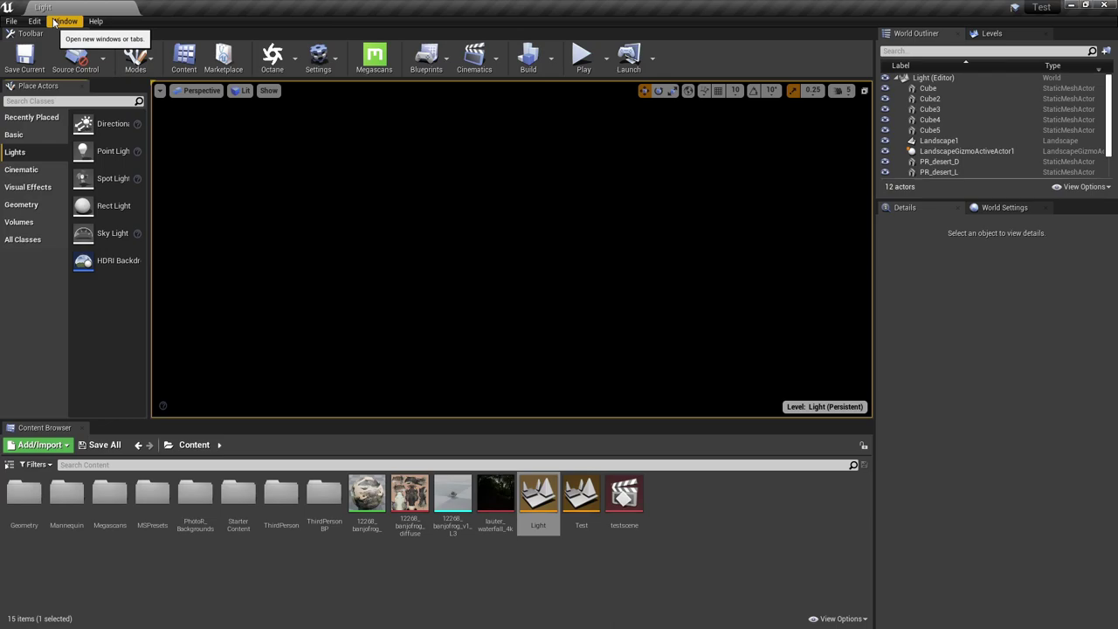
pyautogui.click(68, 21)
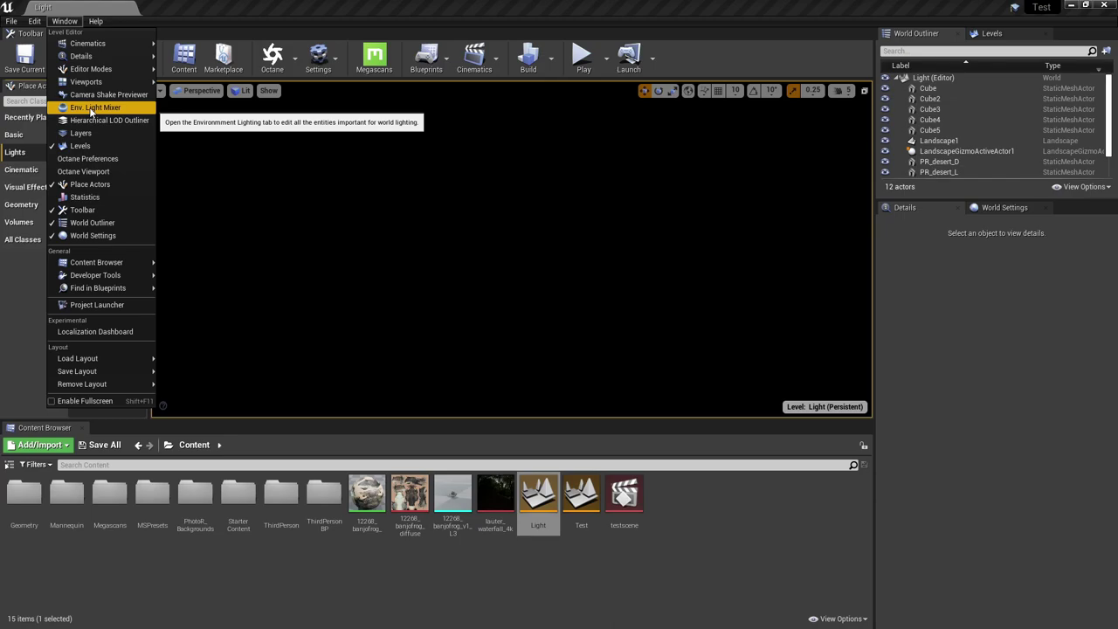
pyautogui.click(91, 110)
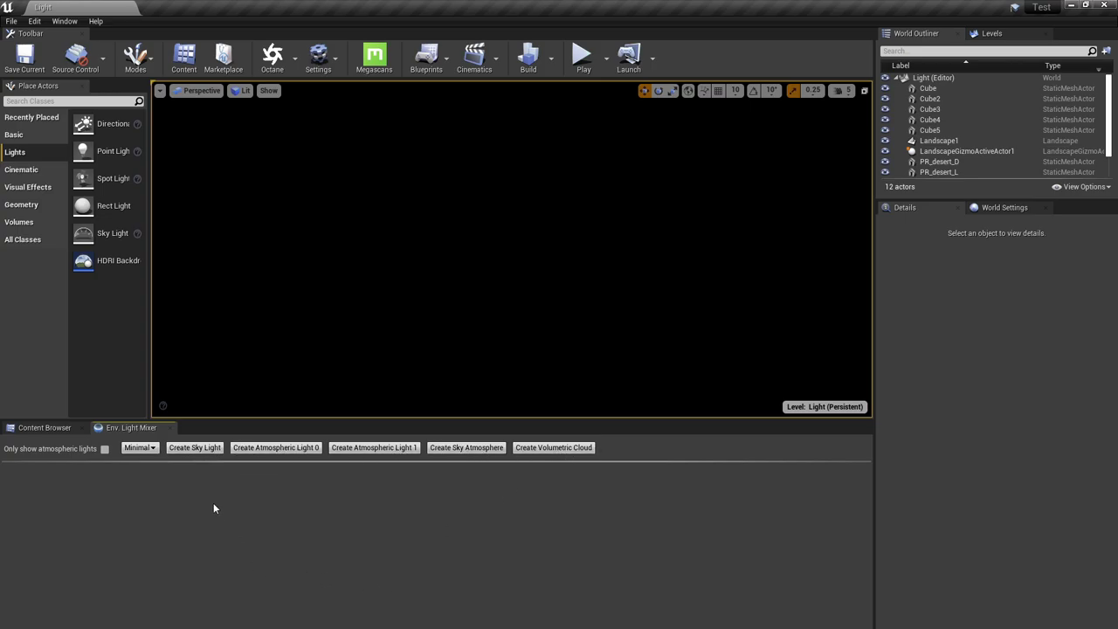
# Create a directional light and a sky atmosphere from the Env. Light Mixer.
pyautogui.click(297, 449)
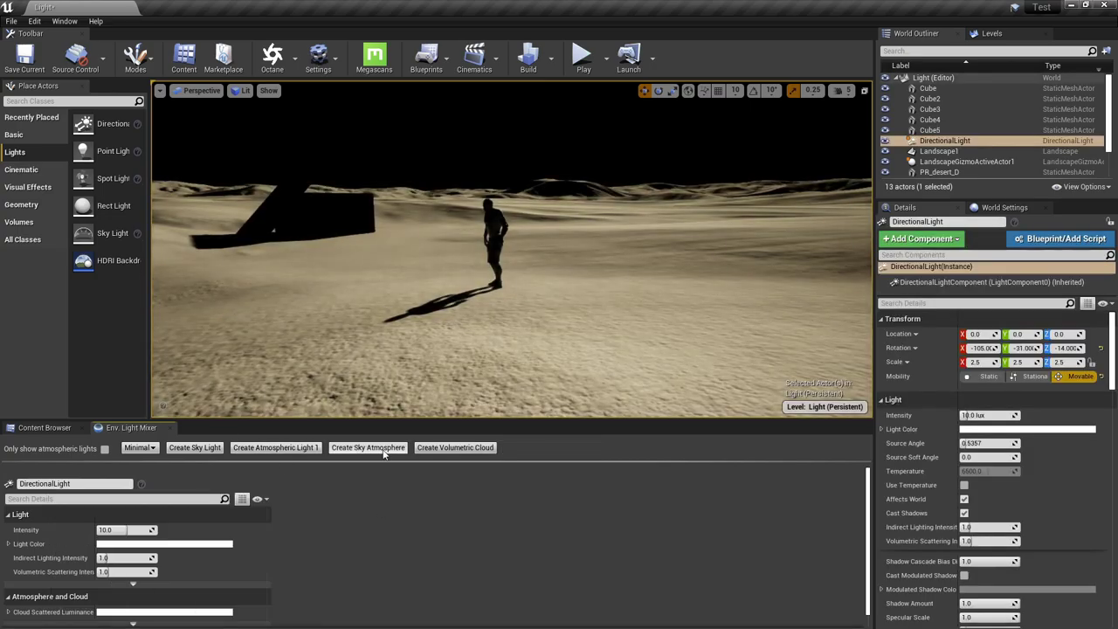
pyautogui.click(382, 450)
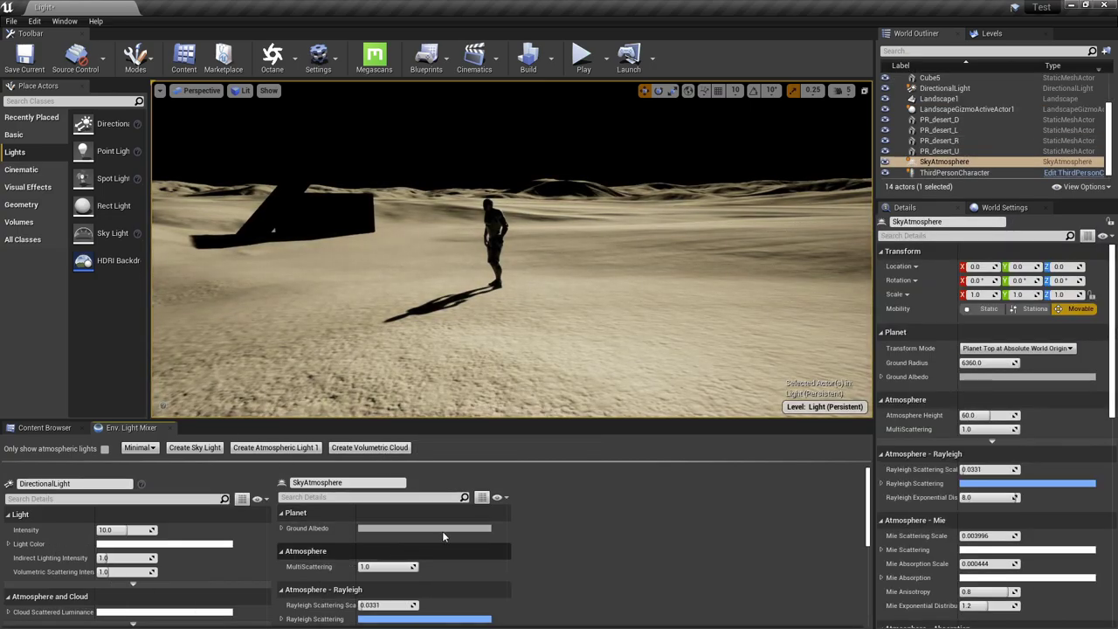
pyautogui.moveTo(512, 300); pyautogui.dragTo(512, 297, button='right')
# Select the new DirectionalLight and SkyAtmosphere actors in the World Outliner.
pyautogui.click(933, 77)
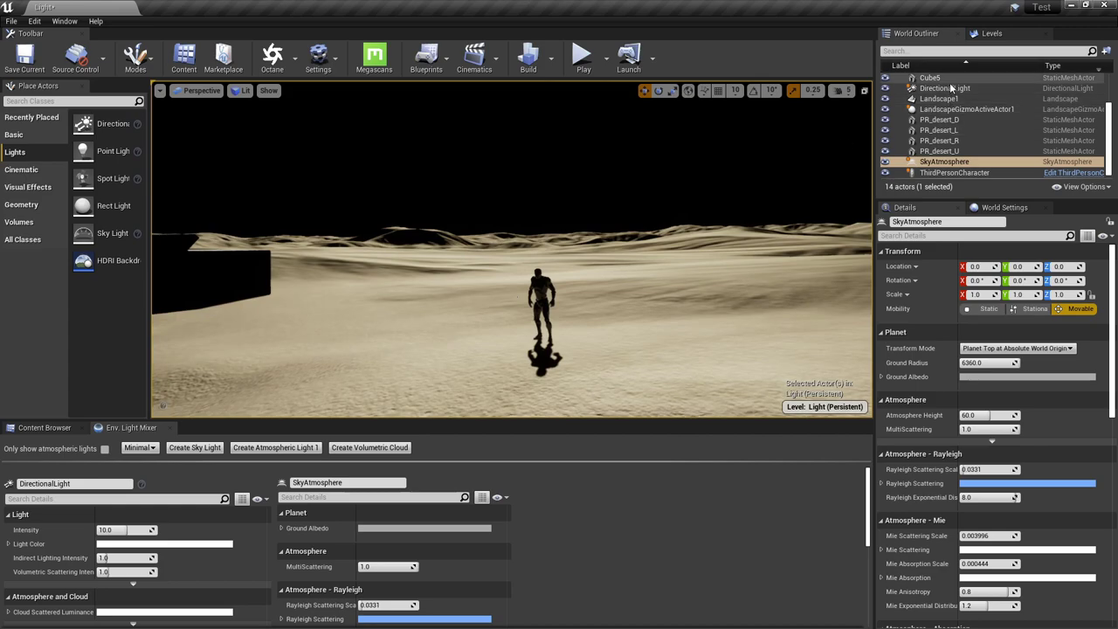
pyautogui.click(951, 89)
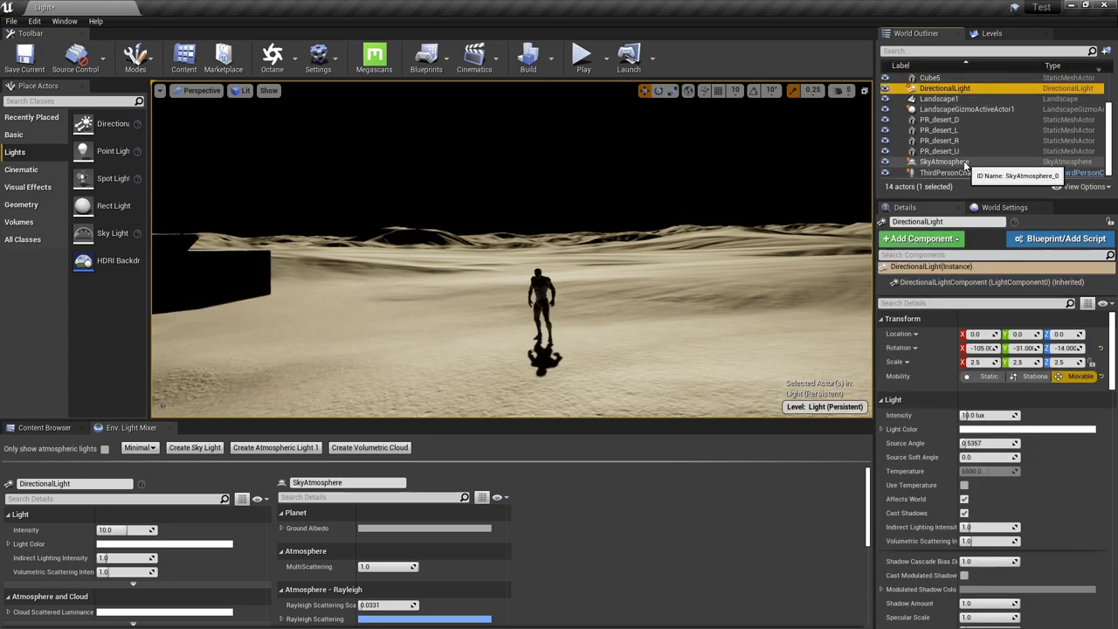
pyautogui.click(965, 164)
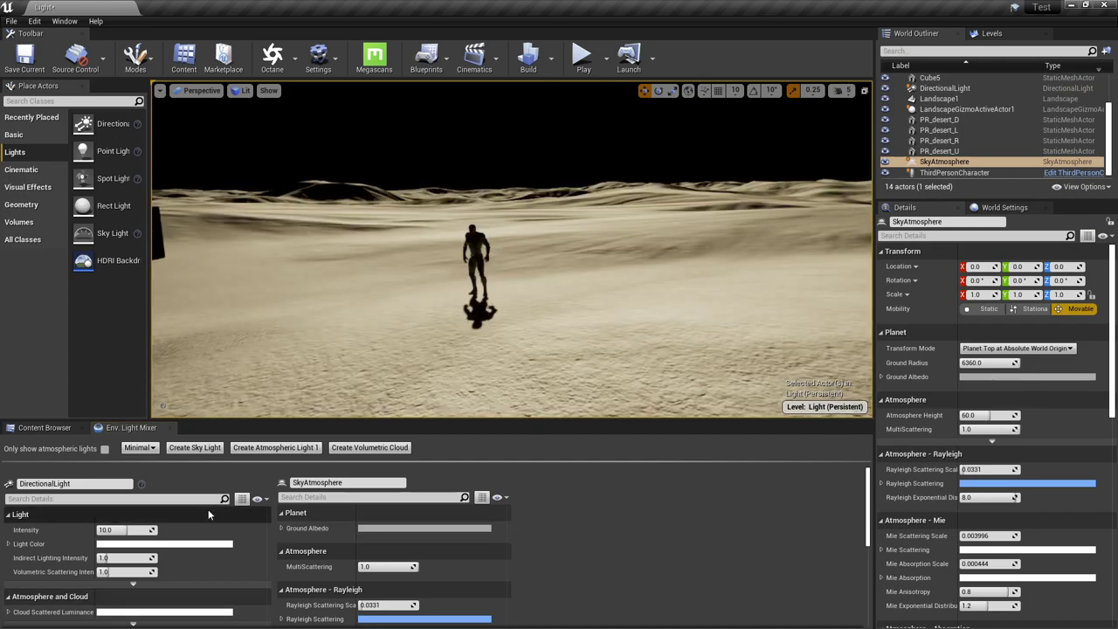
pyautogui.scroll(-1, 208, 511)
pyautogui.scroll(1, 208, 513)
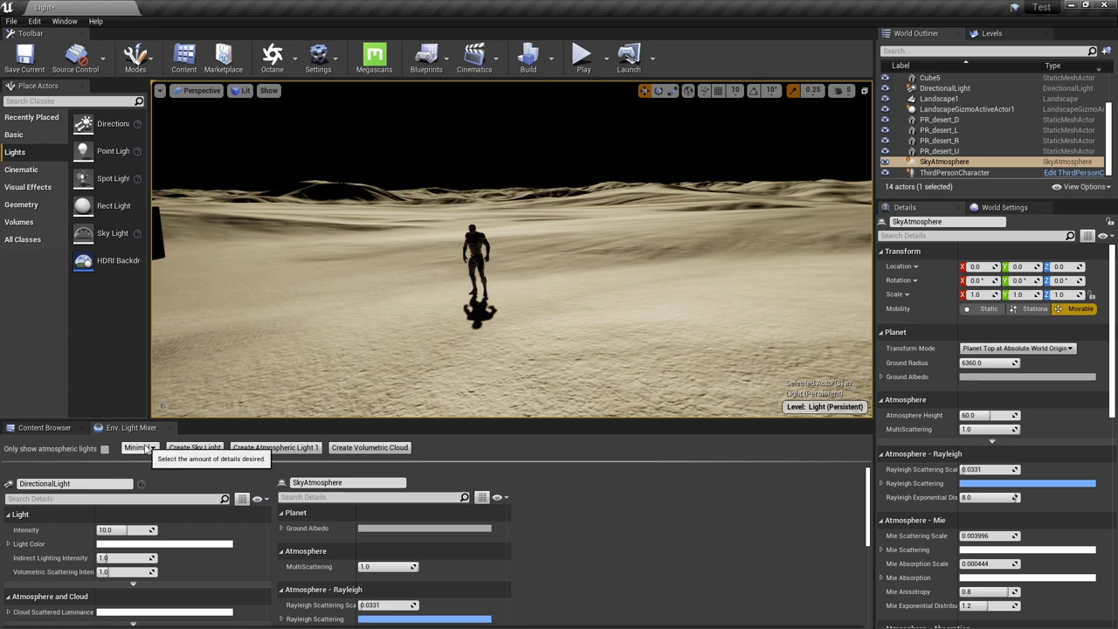
# Show advanced properties in the light mixer and tick Atmosphere Sun Light under Atmosphere and Cloud.
pyautogui.click(153, 474)
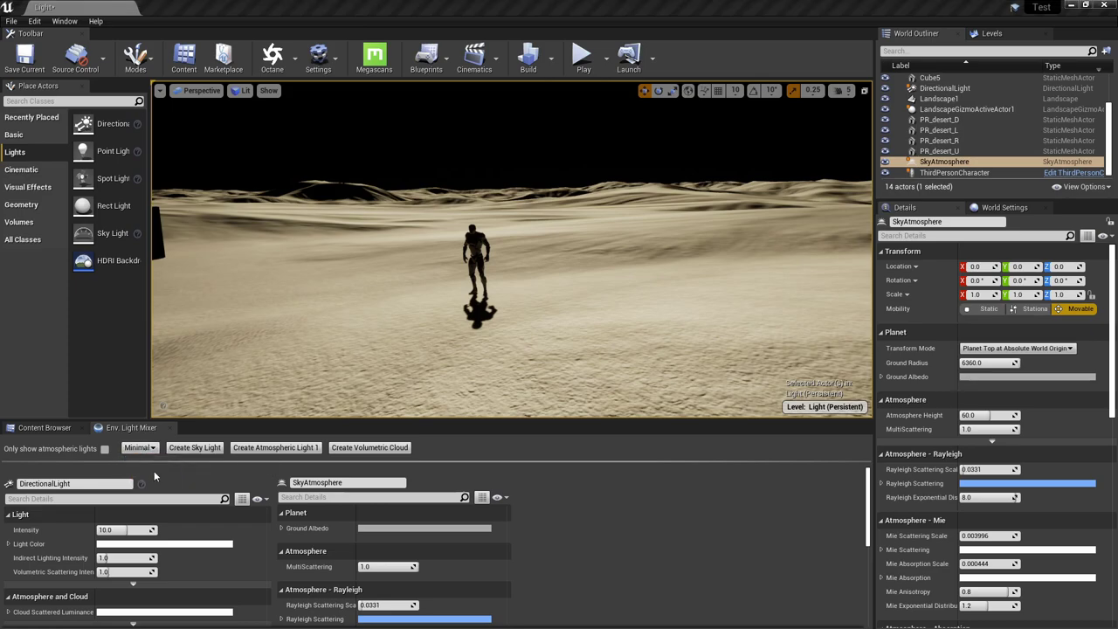
pyautogui.scroll(-5, 250, 547)
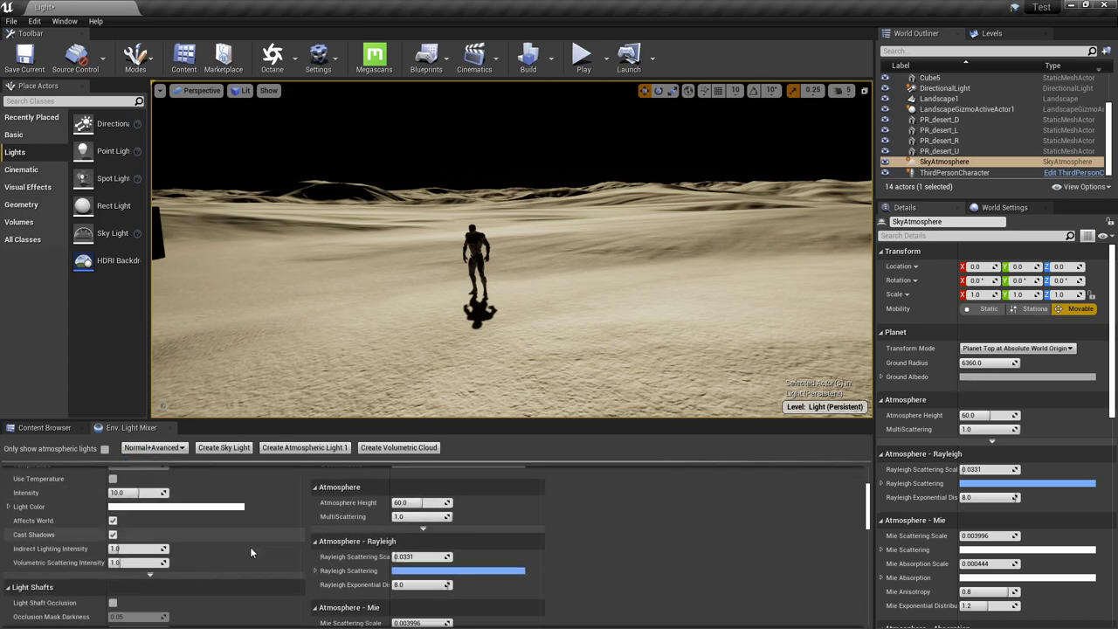
pyautogui.scroll(5, 250, 547)
pyautogui.scroll(-3, 198, 517)
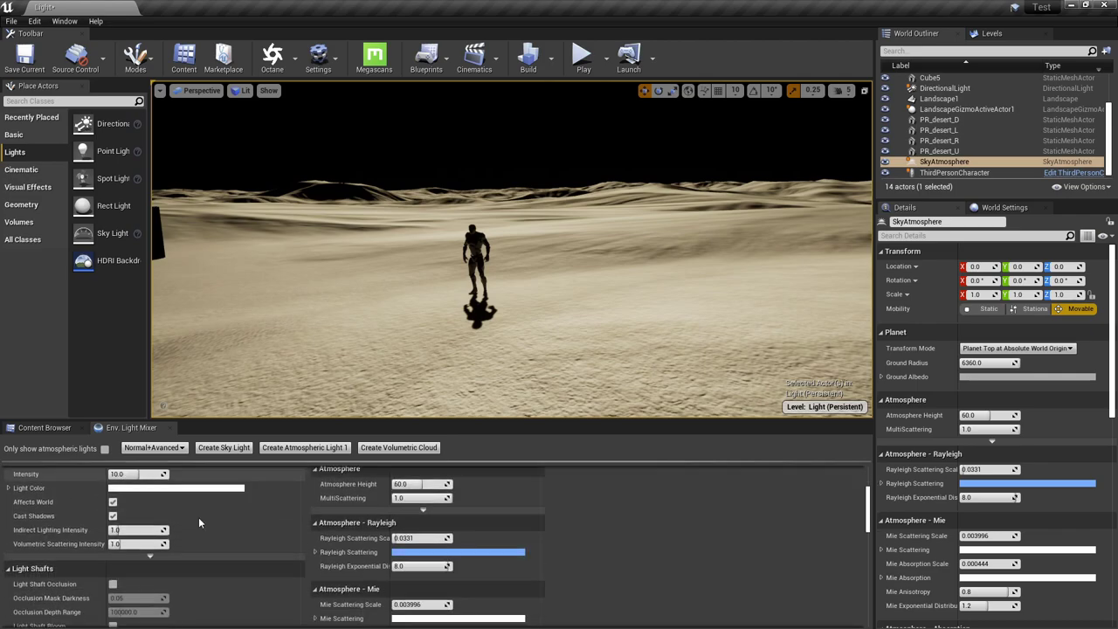
pyautogui.scroll(-3, 199, 517)
pyautogui.scroll(-2, 198, 517)
pyautogui.scroll(-3, 198, 518)
pyautogui.scroll(-2, 199, 517)
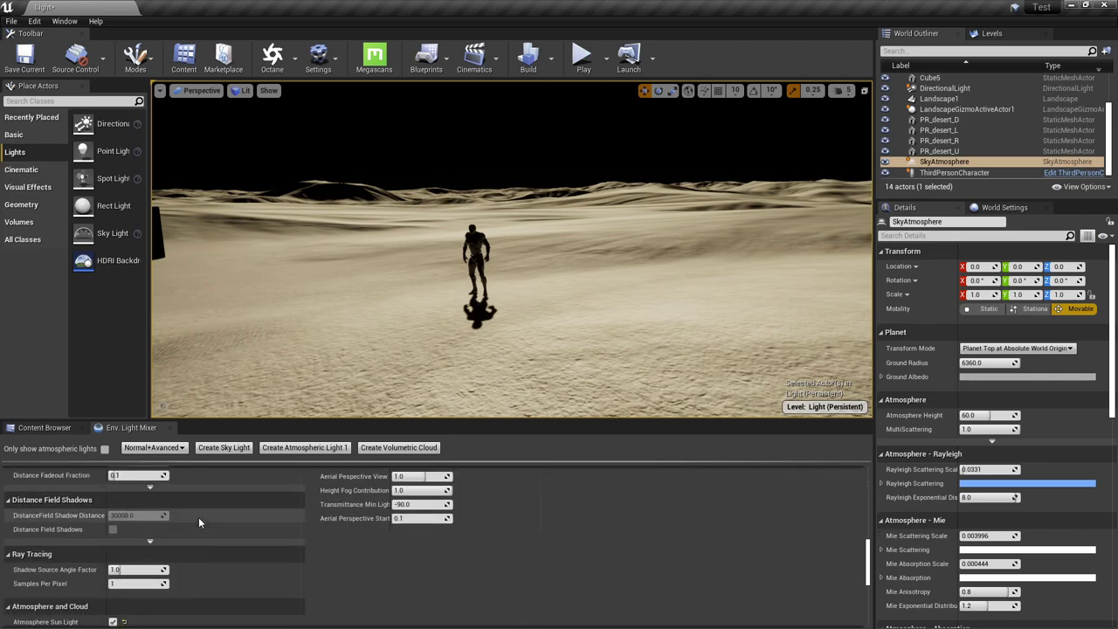
pyautogui.scroll(-2, 198, 517)
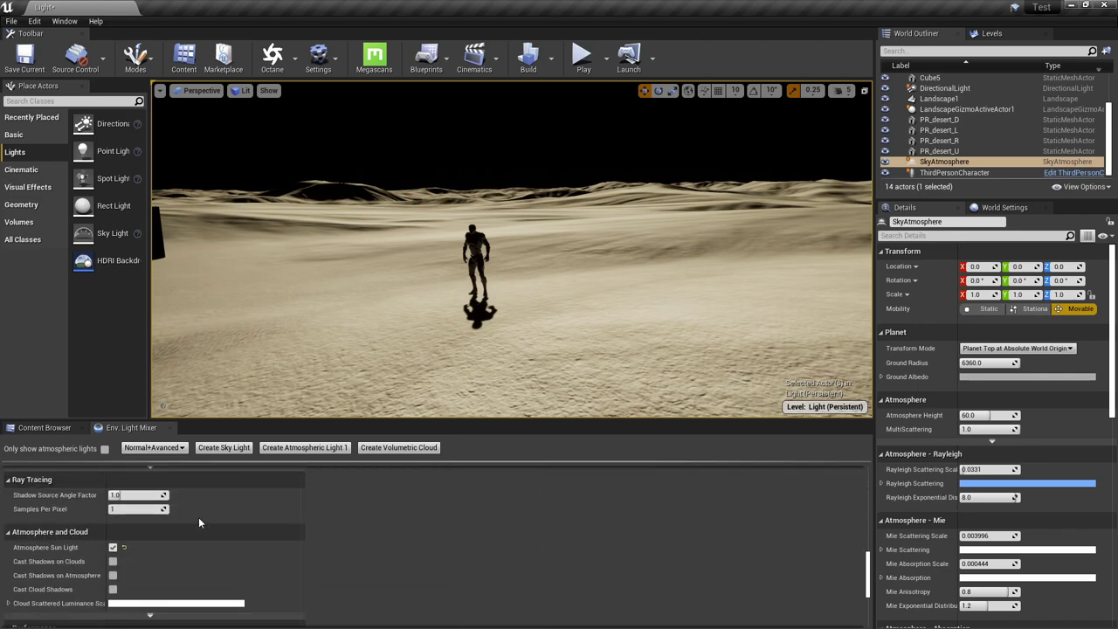
pyautogui.click(112, 548)
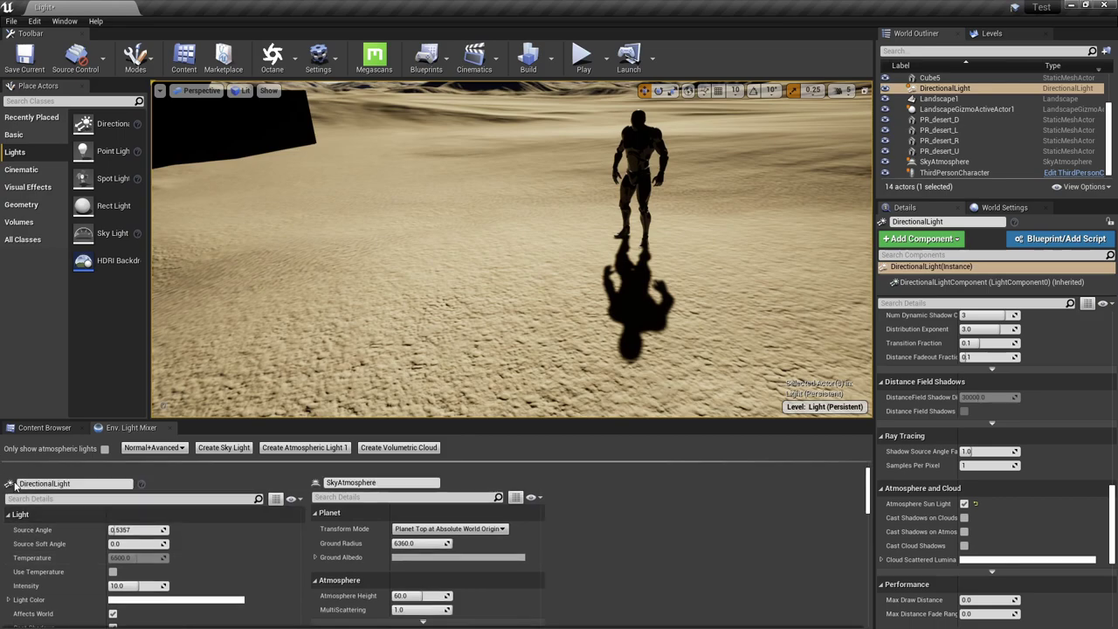
# Reselect DirectionalLight and confirm Atmosphere Sun Light is enabled in its Details panel.
pyautogui.click(939, 99)
pyautogui.click(942, 89)
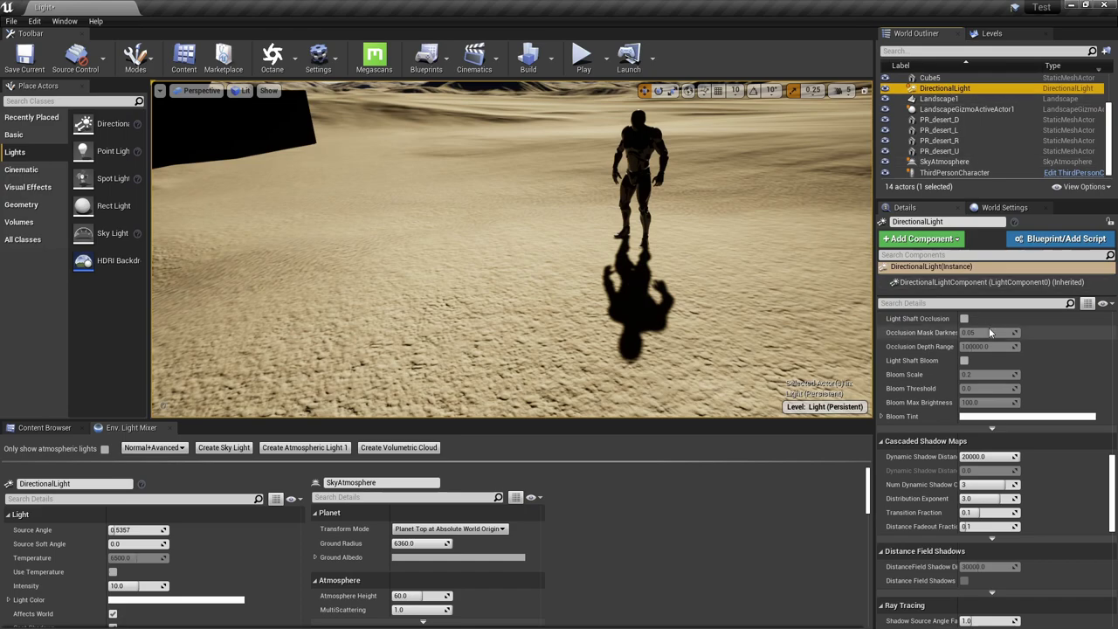
pyautogui.scroll(-5, 1001, 469)
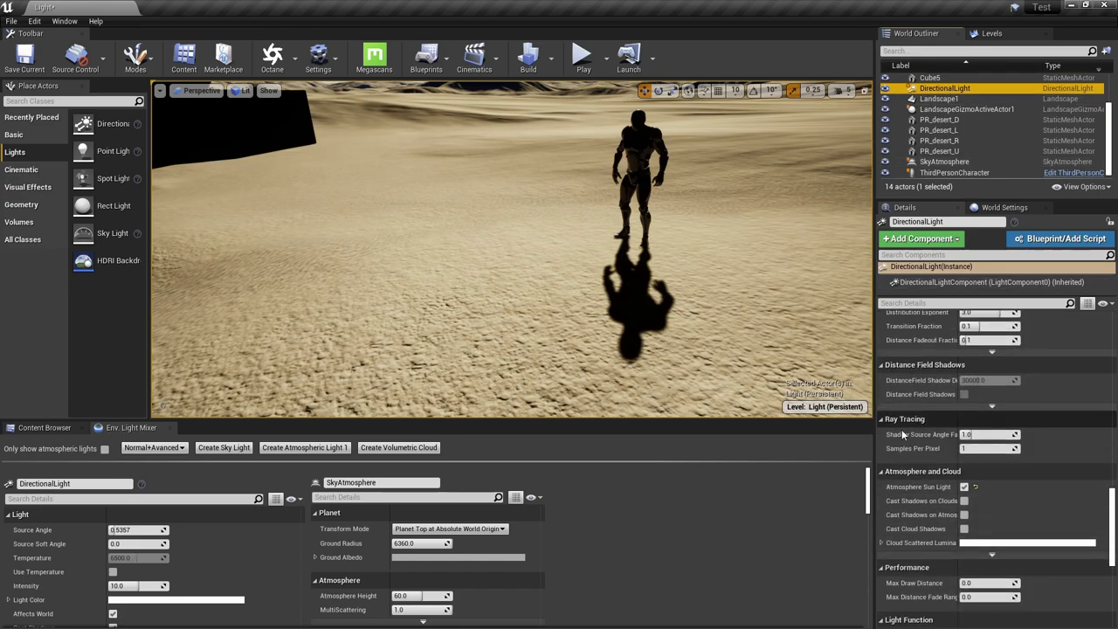
pyautogui.click(964, 487)
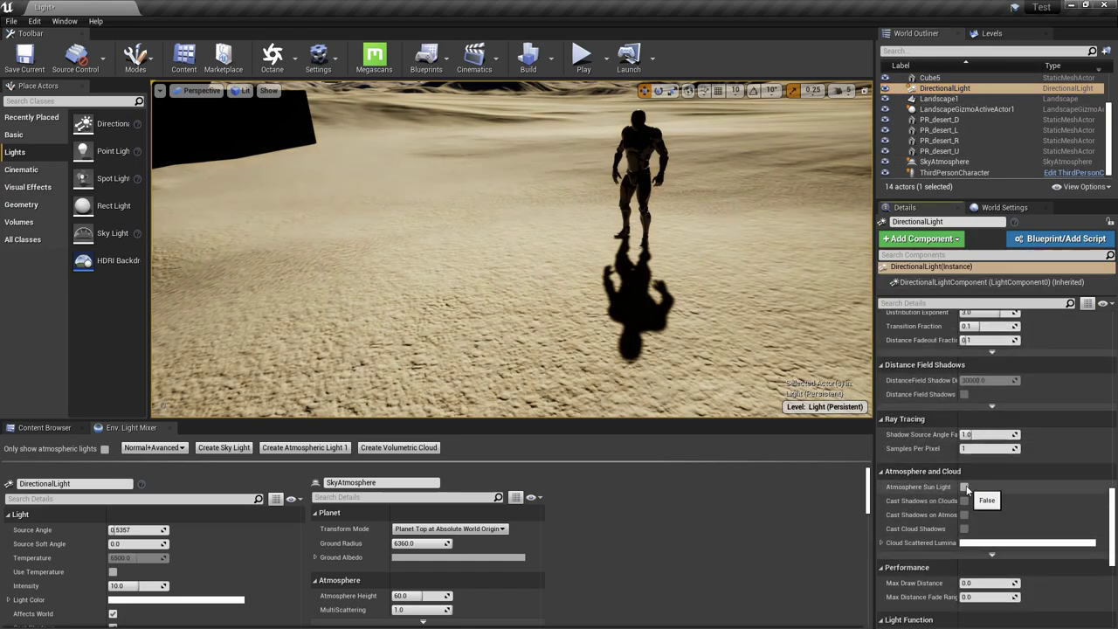
pyautogui.click(965, 488)
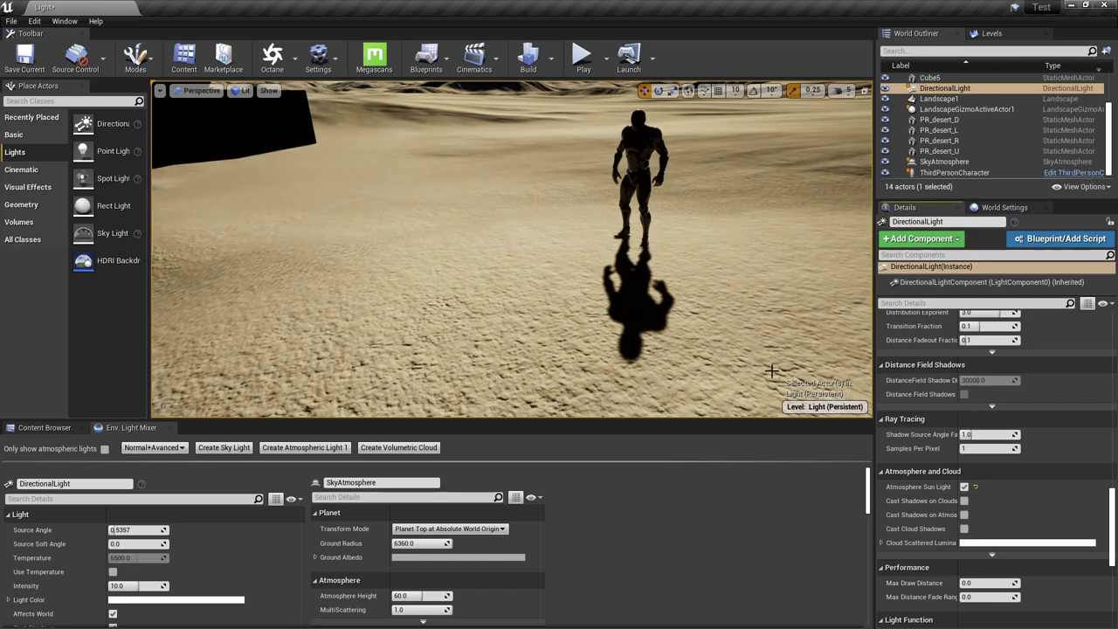
# Compare the sky with Atmosphere Sun Light off and on, keeping it on for the blue sky.
pyautogui.moveTo(774, 370); pyautogui.dragTo(768, 349, button='right')
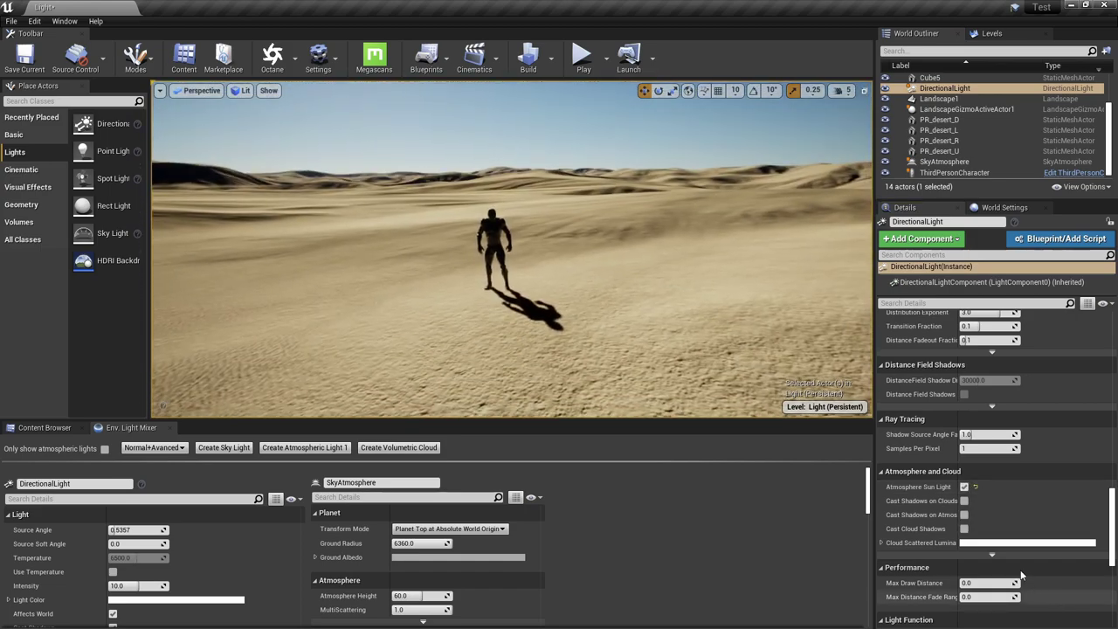
pyautogui.click(966, 488)
pyautogui.click(965, 487)
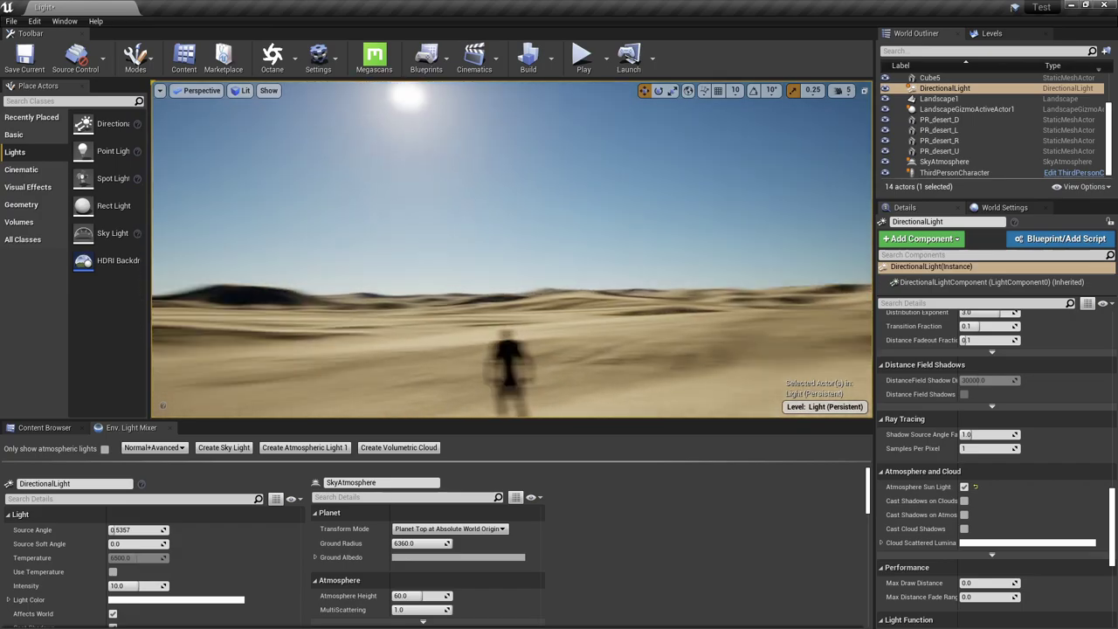
pyautogui.moveTo(769, 349); pyautogui.dragTo(768, 376, button='right')
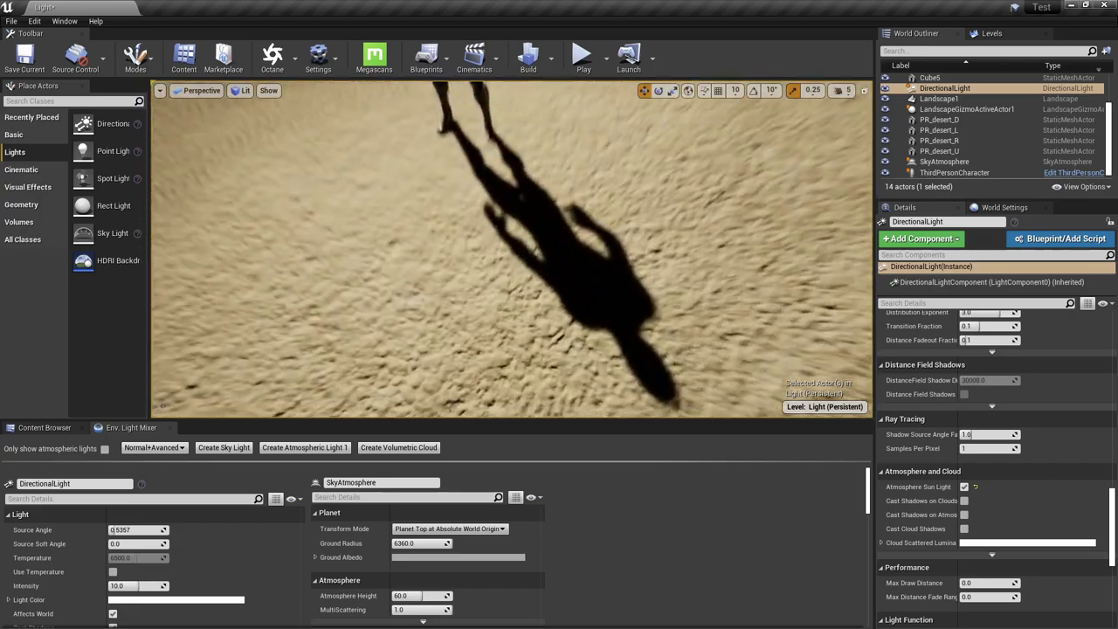
pyautogui.moveTo(511, 248); pyautogui.dragTo(511, 223, button='right')
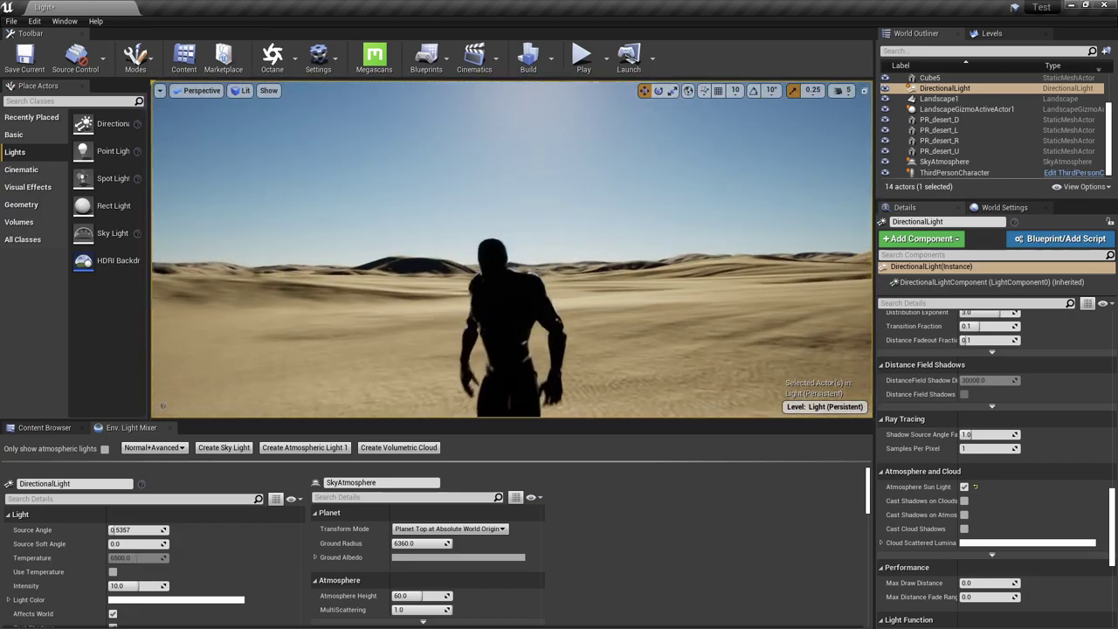
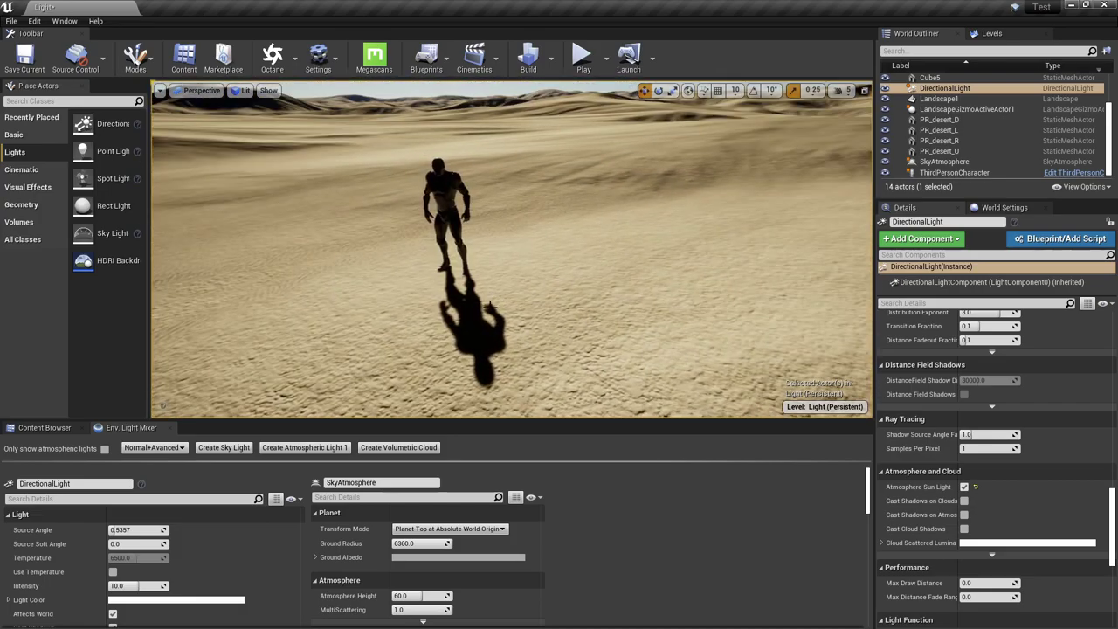
# Add a sky light from the Env. Light Mixer and fly past the character to check its shadowed sides.
pyautogui.moveTo(541, 338); pyautogui.dragTo(515, 338, button='right')
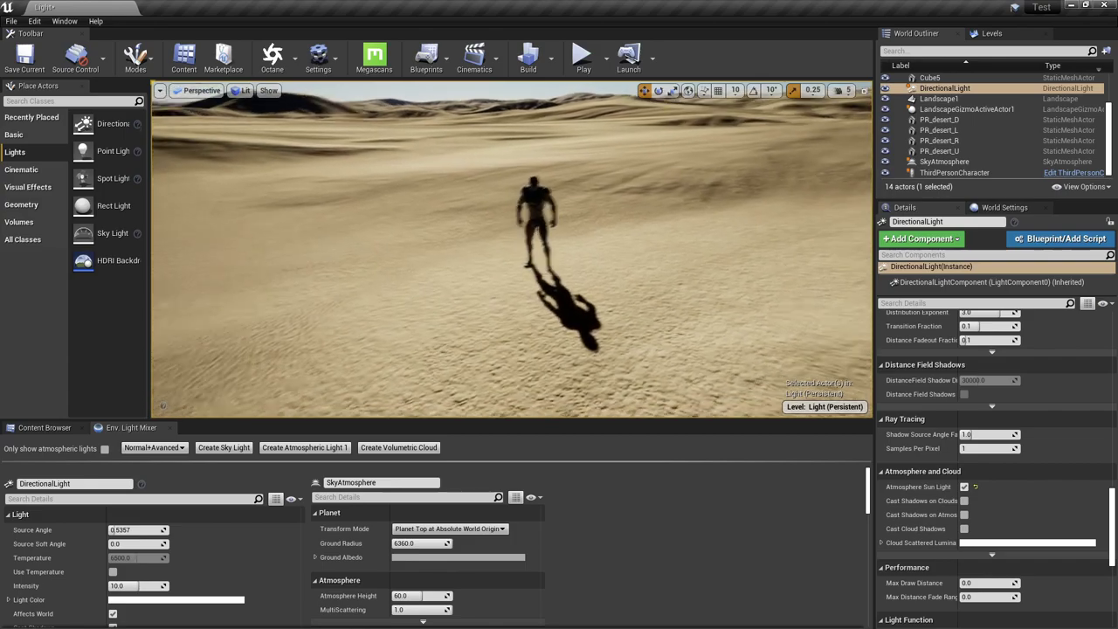
pyautogui.moveTo(511, 248)
pyautogui.mouseDown(button='right')
pyautogui.moveTo(455, 262)
pyautogui.moveTo(612, 254)
pyautogui.mouseUp(button='right')
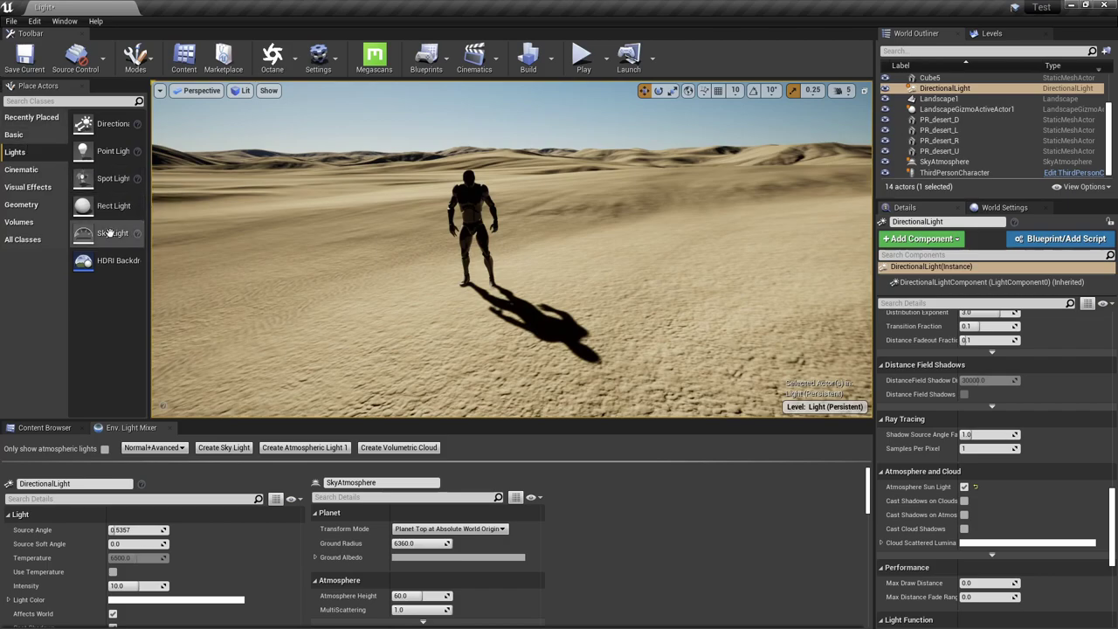
pyautogui.click(232, 448)
pyautogui.moveTo(634, 248)
pyautogui.mouseDown(button='right')
pyautogui.moveTo(634, 289)
pyautogui.moveTo(559, 262)
pyautogui.moveTo(612, 254)
pyautogui.mouseUp(button='right')
pyautogui.moveTo(512, 249); pyautogui.dragTo(645, 235, button='right')
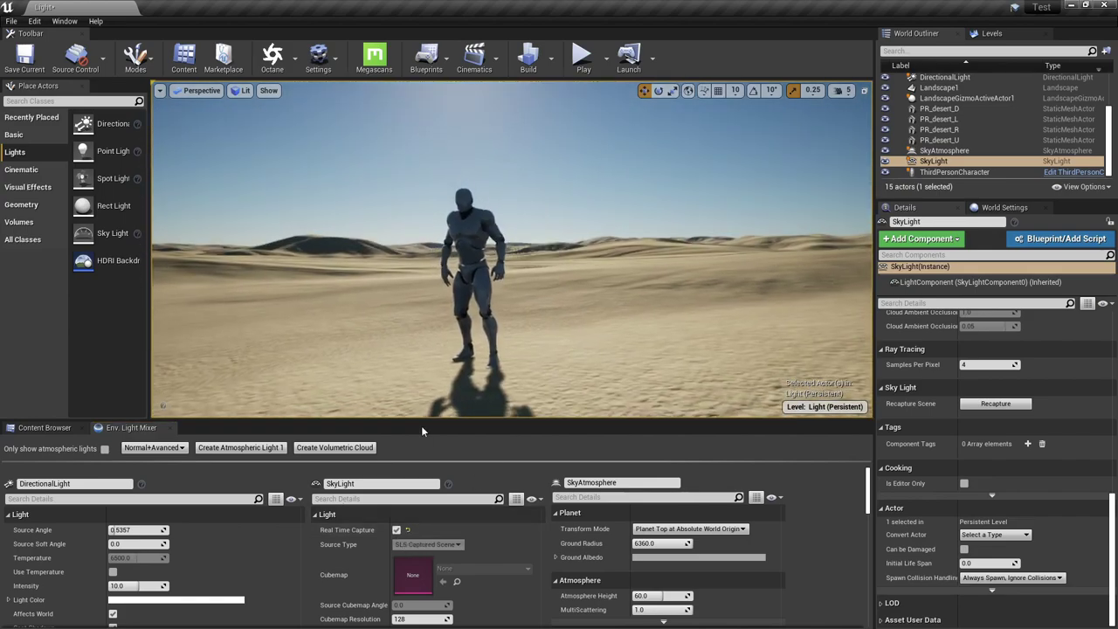
# Select the DirectionalLight and set its Mobility to Movable.
pyautogui.scroll(3, 976, 111)
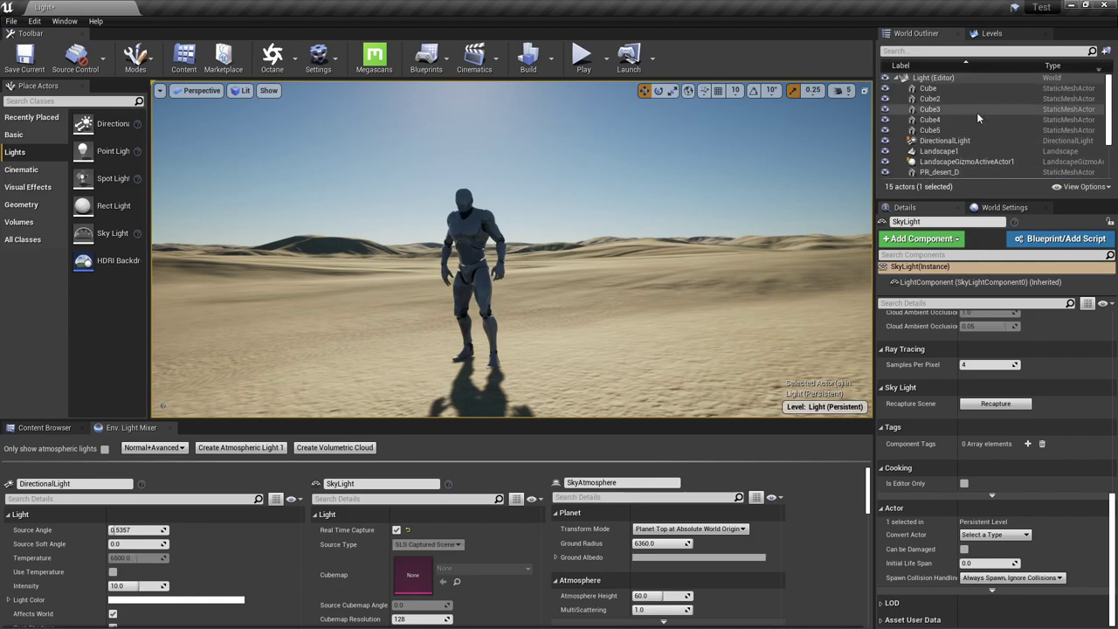
pyautogui.click(961, 141)
pyautogui.scroll(-5, 1034, 400)
pyautogui.scroll(5, 1034, 401)
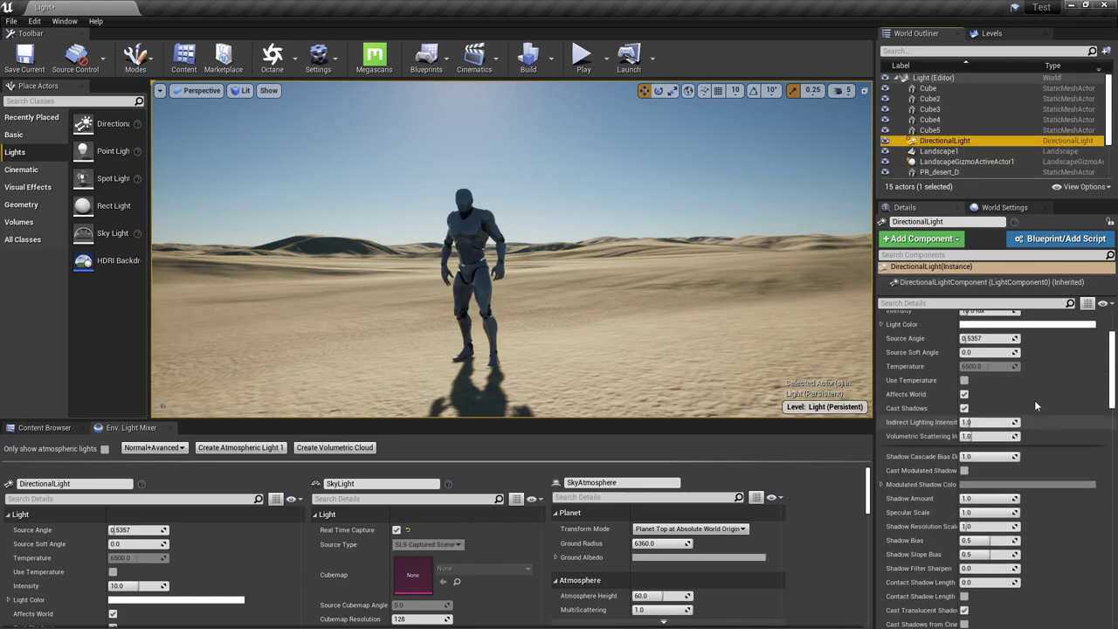
pyautogui.scroll(5, 1034, 400)
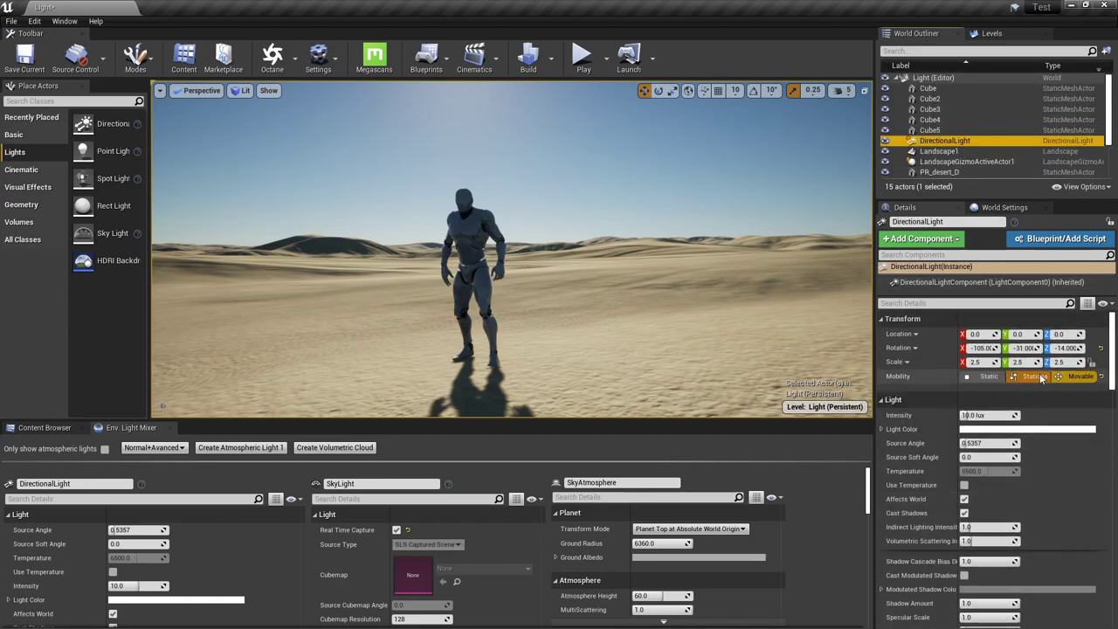
pyautogui.click(987, 376)
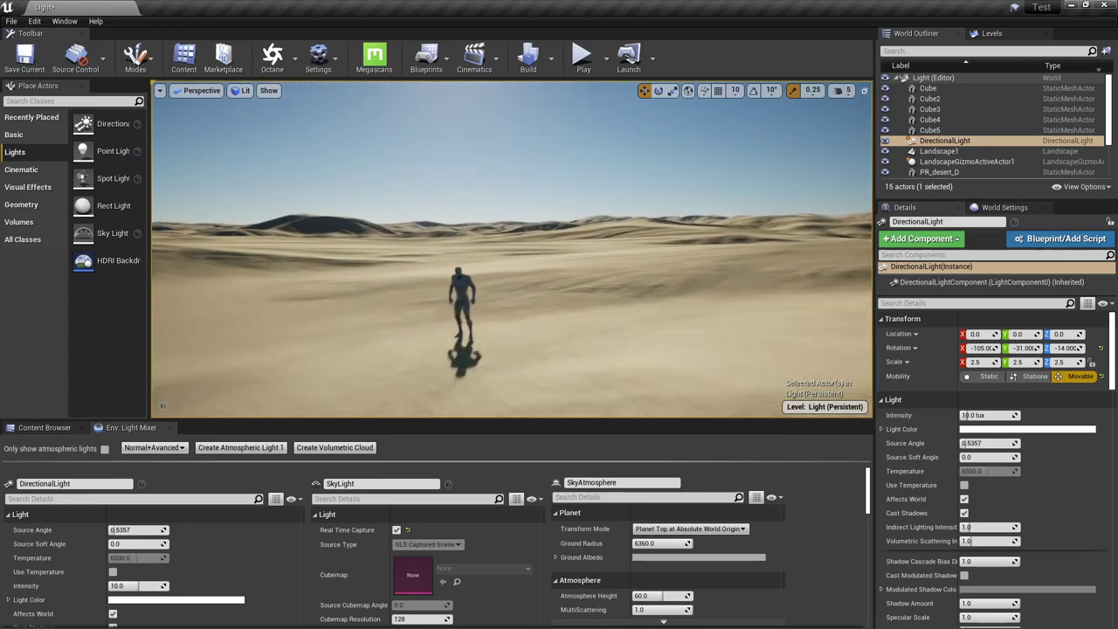
# Select the DirectionalLight in rotate mode and tilt the sun lower toward the horizon.
pyautogui.doubleClick(961, 143)
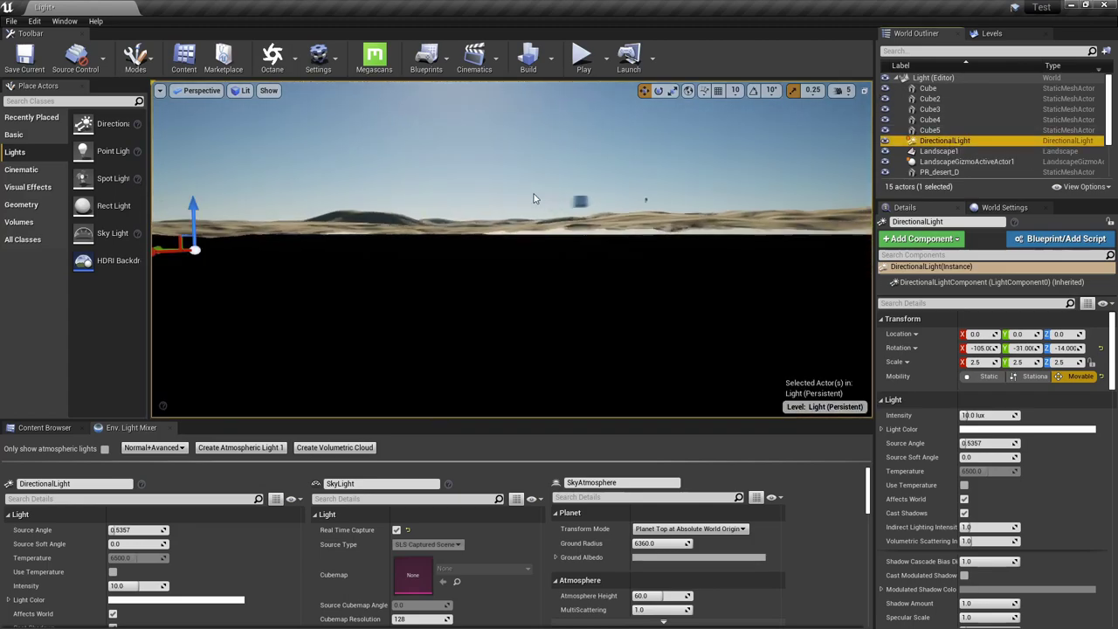
pyautogui.press('e')
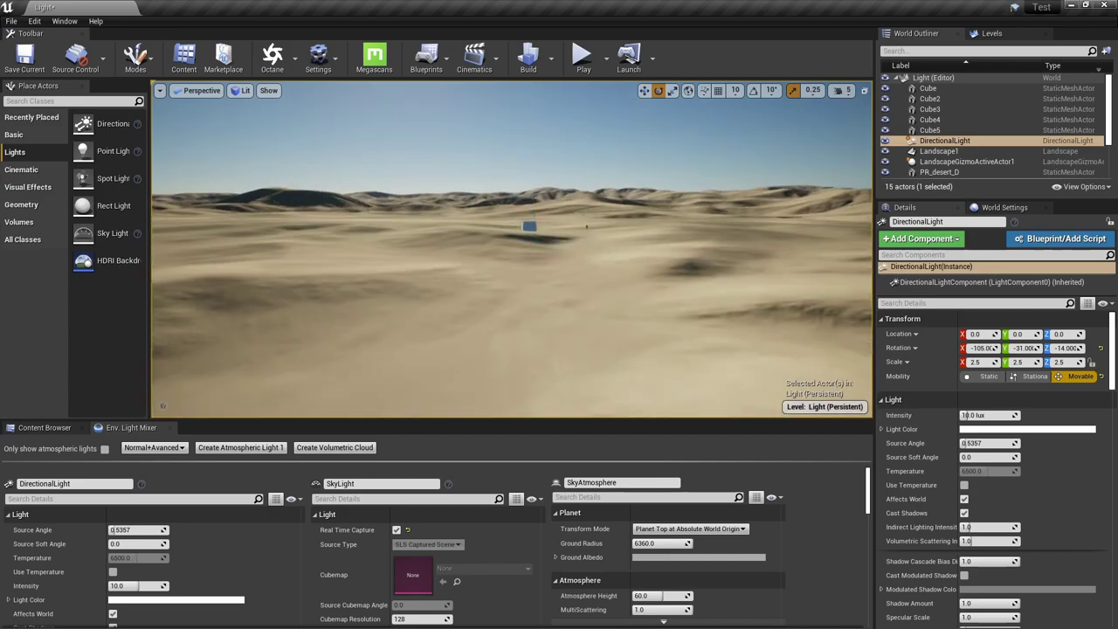
pyautogui.press('w')
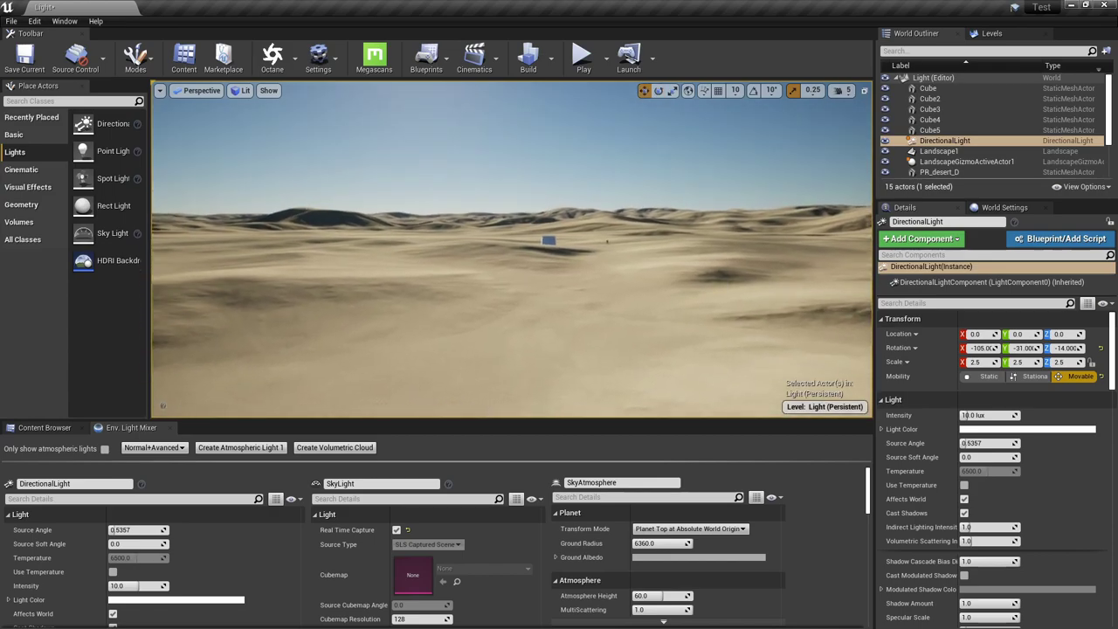
pyautogui.moveTo(535, 199); pyautogui.dragTo(612, 175, button='right')
pyautogui.moveTo(513, 249)
pyautogui.mouseDown(button='right')
pyautogui.moveTo(524, 249)
pyautogui.moveTo(513, 218)
pyautogui.mouseUp(button='right')
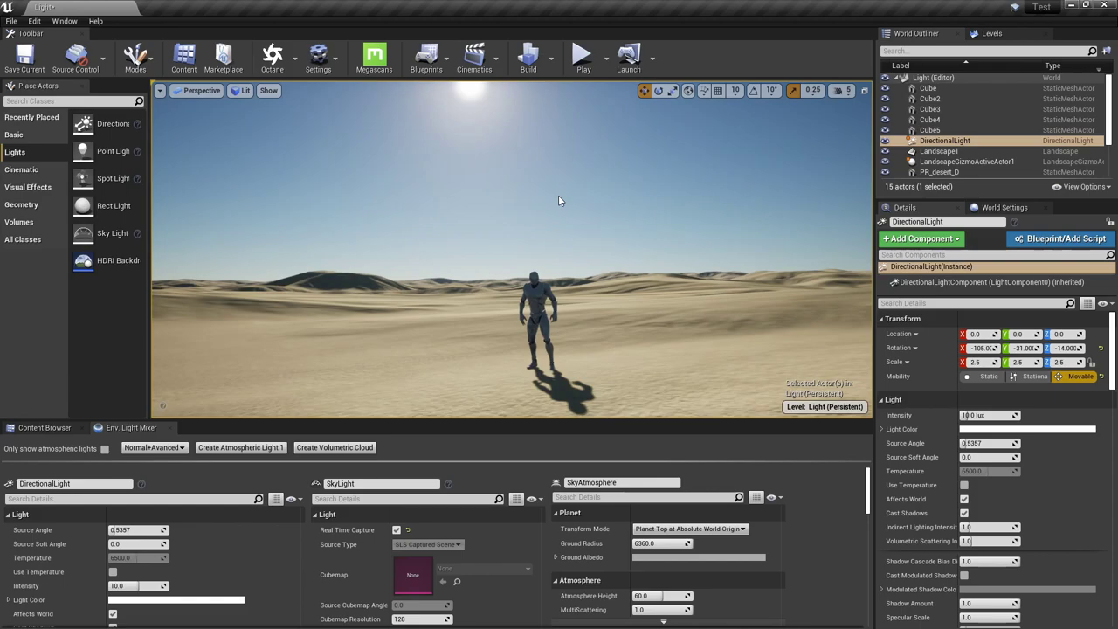
pyautogui.moveTo(558, 201)
pyautogui.keyDown('ctrl'); pyautogui.mouseDown()
pyautogui.moveTo(518, 225)
pyautogui.moveTo(636, 195)
pyautogui.moveTo(521, 227)
pyautogui.moveTo(725, 202)
pyautogui.moveTo(576, 198)
pyautogui.mouseUp(); pyautogui.keyUp('ctrl')
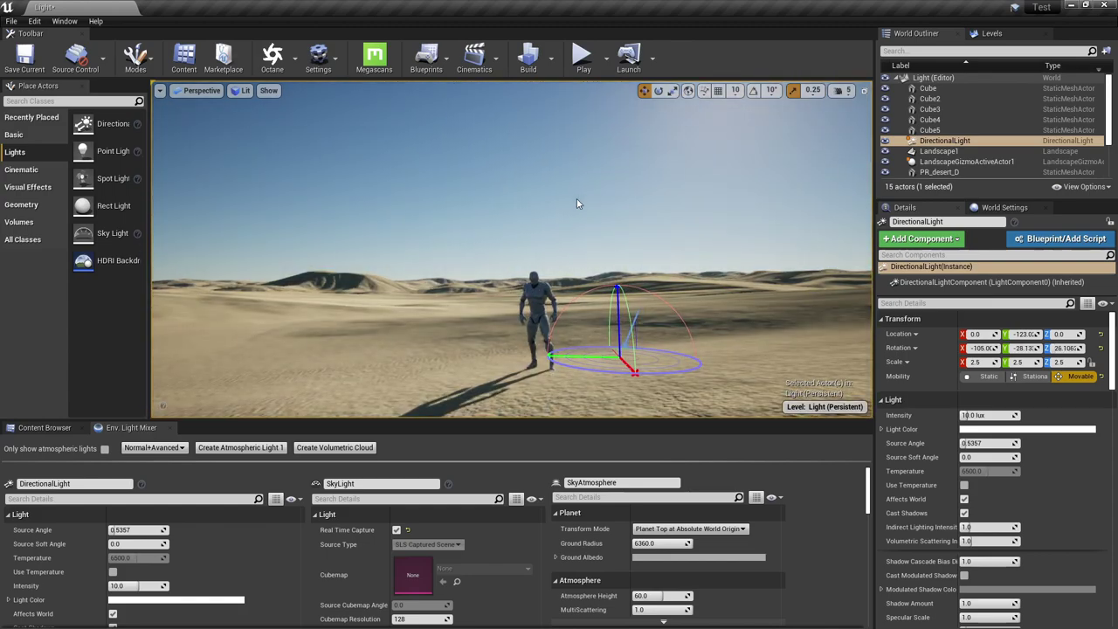
# Close the Place Actors panel and swing the sun light to rotation -105.0, -34.43, 98.871.
pyautogui.click(81, 85)
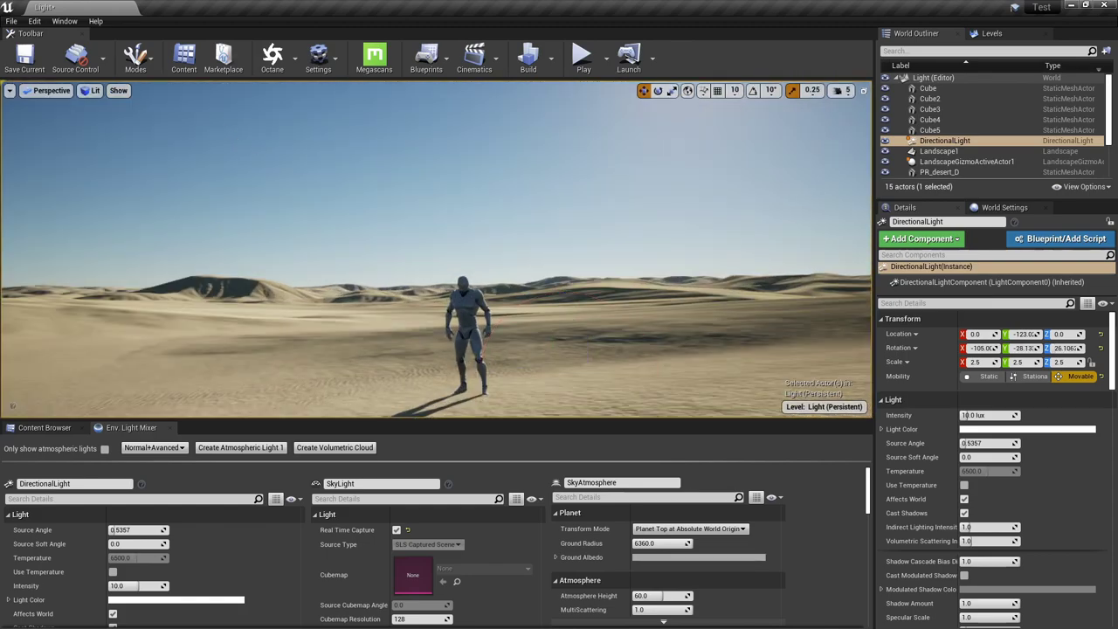
pyautogui.moveTo(395, 150)
pyautogui.keyDown('ctrl'); pyautogui.mouseDown()
pyautogui.moveTo(551, 155)
pyautogui.moveTo(666, 141)
pyautogui.mouseUp(); pyautogui.keyUp('ctrl')
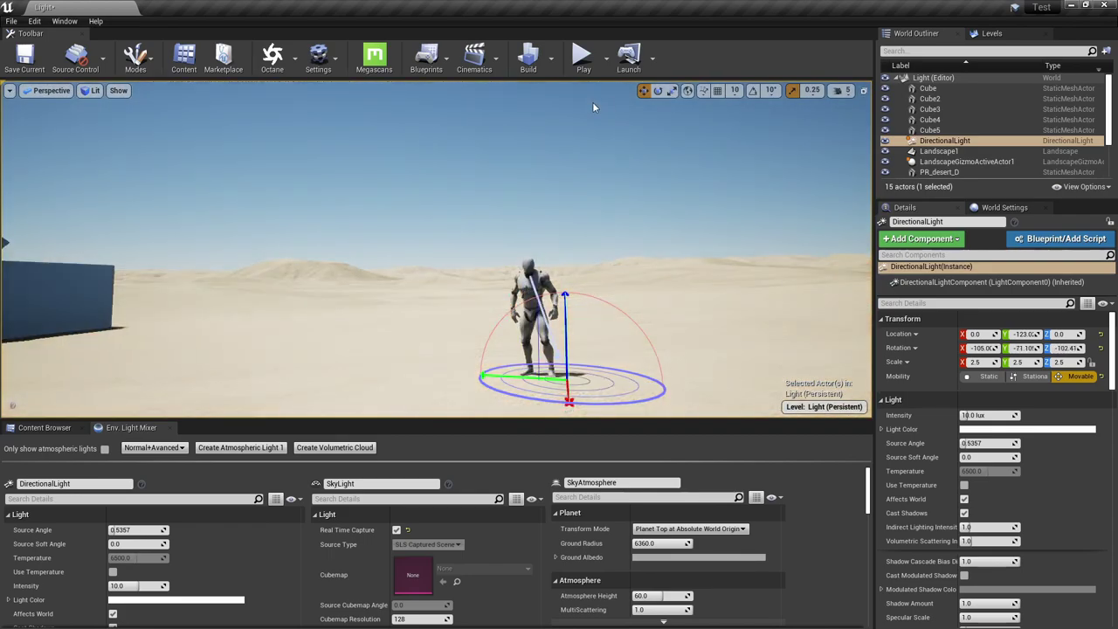
pyautogui.moveTo(666, 141)
pyautogui.keyDown('ctrl'); pyautogui.mouseDown()
pyautogui.moveTo(328, 141)
pyautogui.moveTo(534, 154)
pyautogui.moveTo(344, 162)
pyautogui.moveTo(488, 140)
pyautogui.moveTo(532, 183)
pyautogui.moveTo(393, 175)
pyautogui.mouseUp(); pyautogui.keyUp('ctrl')
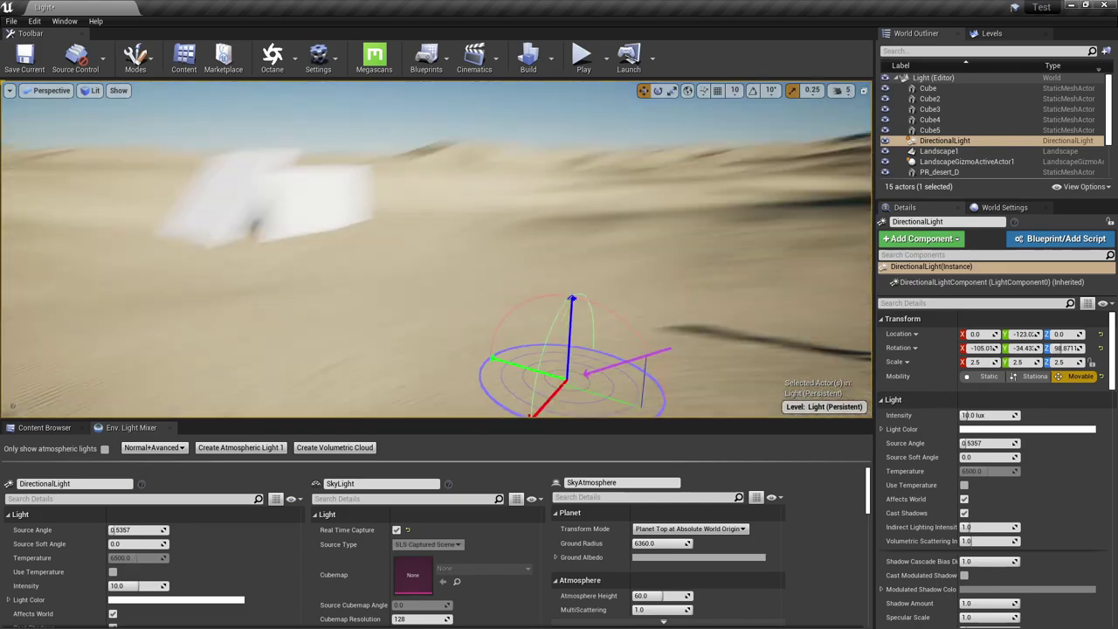
pyautogui.moveTo(393, 175); pyautogui.dragTo(394, 175, button='right')
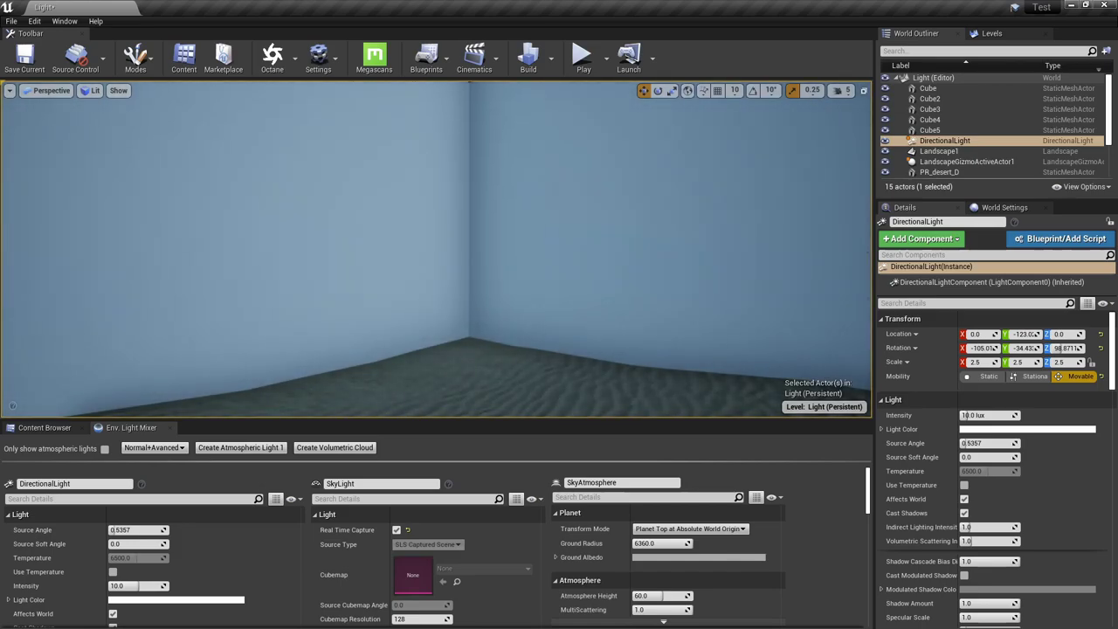
pyautogui.moveTo(393, 175); pyautogui.dragTo(393, 174, button='right')
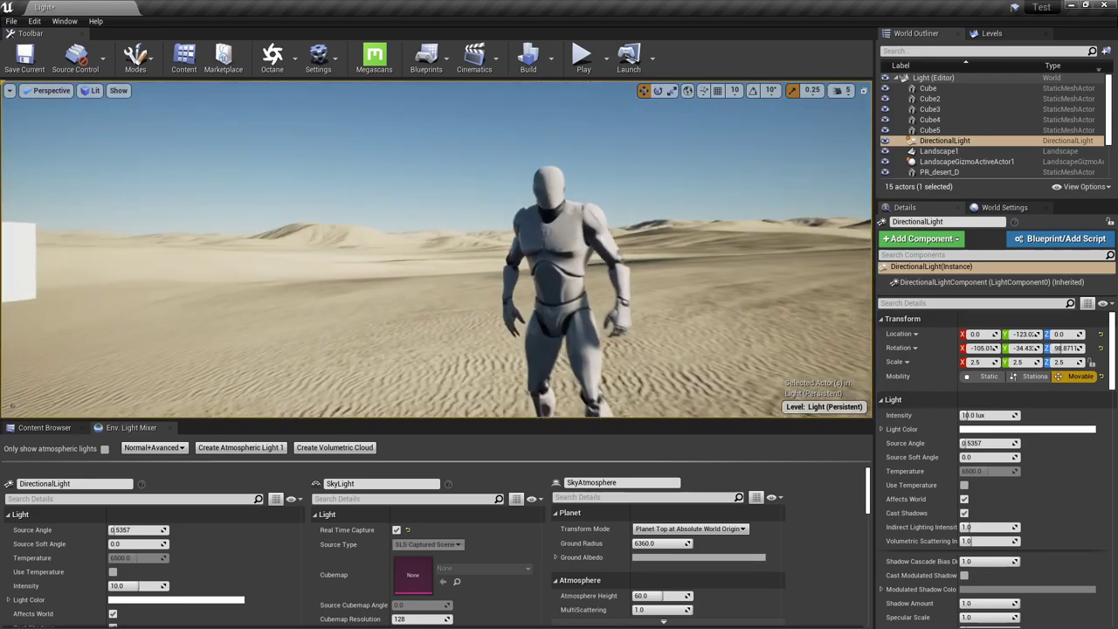
pyautogui.moveTo(393, 175); pyautogui.dragTo(393, 175, button='right')
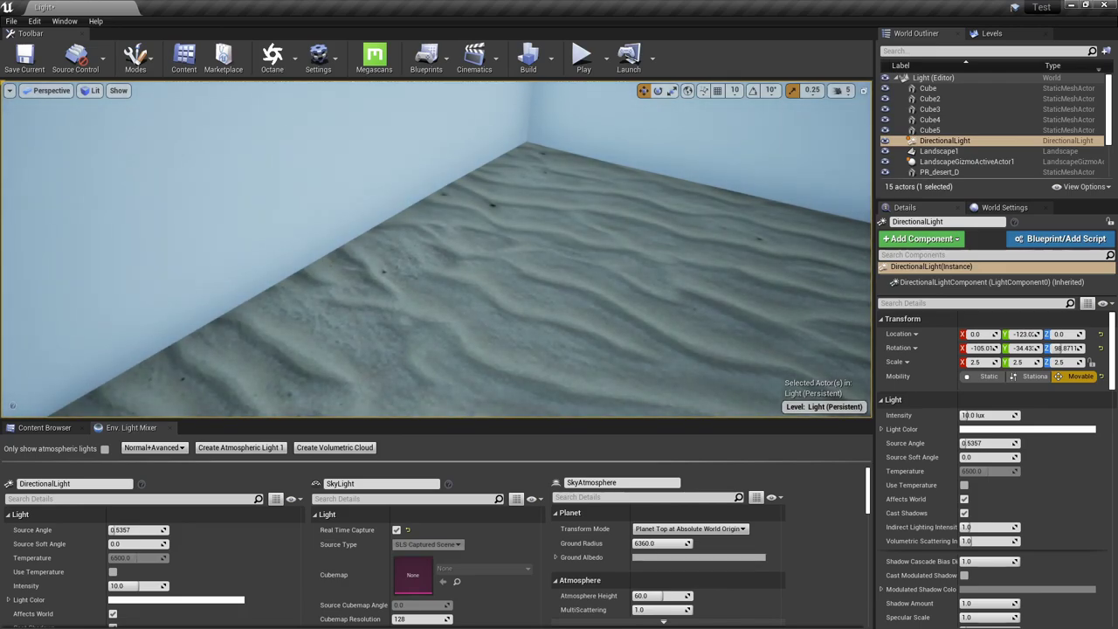
pyautogui.moveTo(393, 175); pyautogui.dragTo(393, 174, button='right')
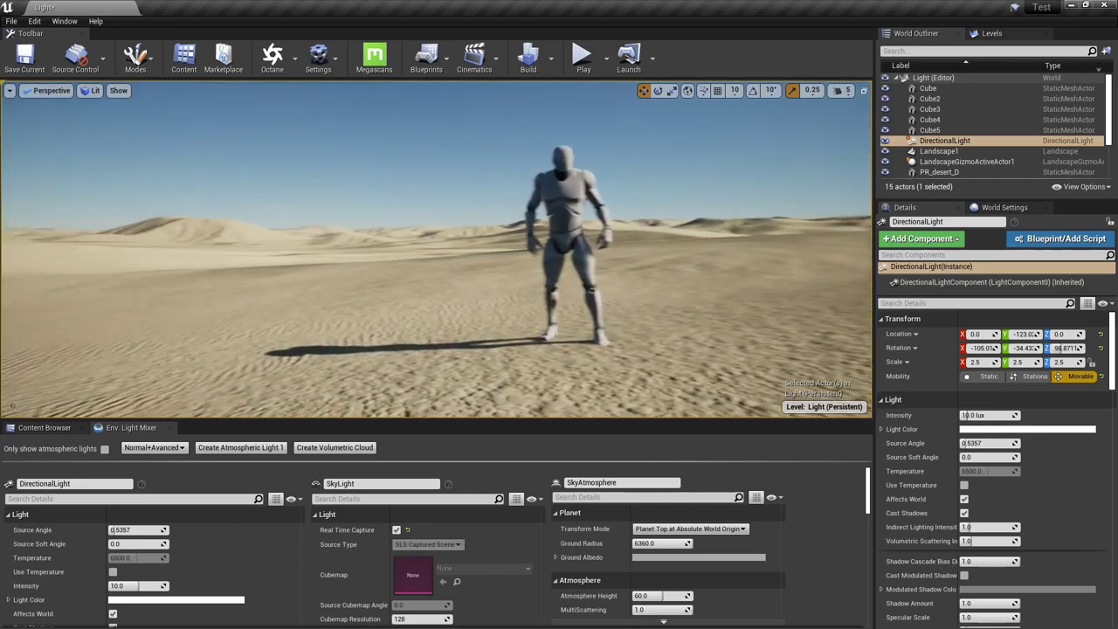
pyautogui.moveTo(368, 184); pyautogui.dragTo(368, 184, button='right')
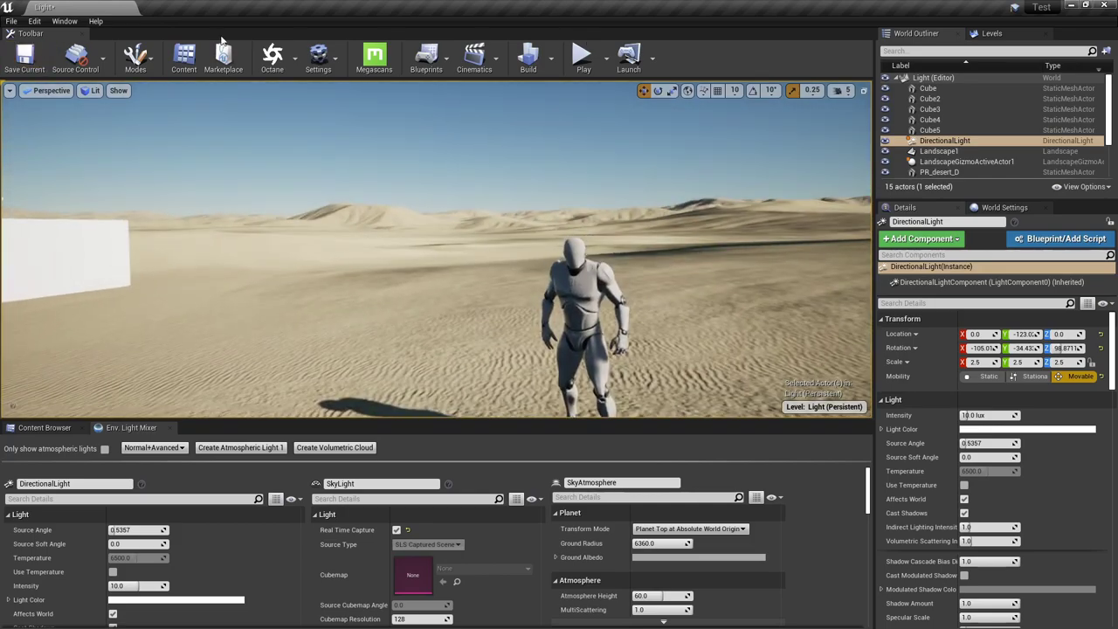
# Place a Post Process Volume into the desert level from the Place Actors panel.
pyautogui.click(68, 22)
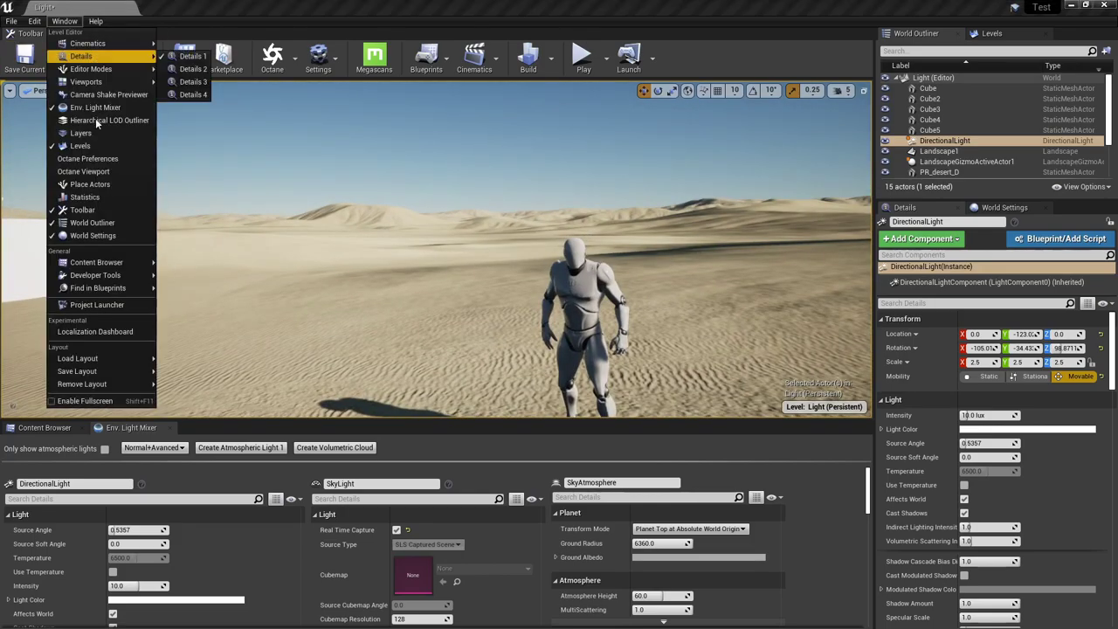
pyautogui.click(96, 186)
pyautogui.write('pr')
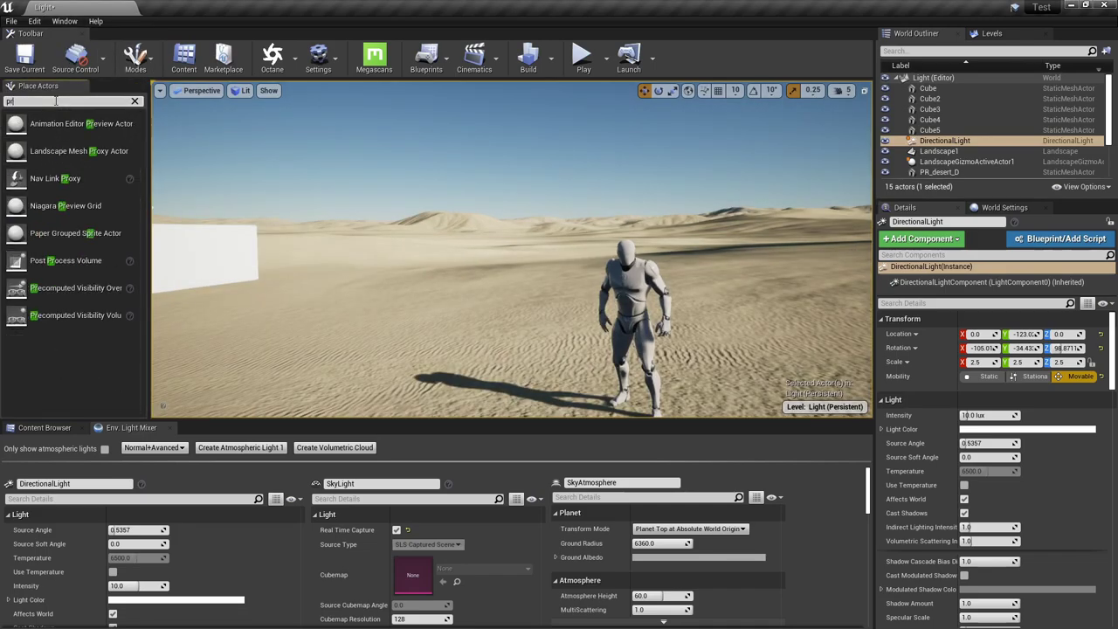
pyautogui.write('o')
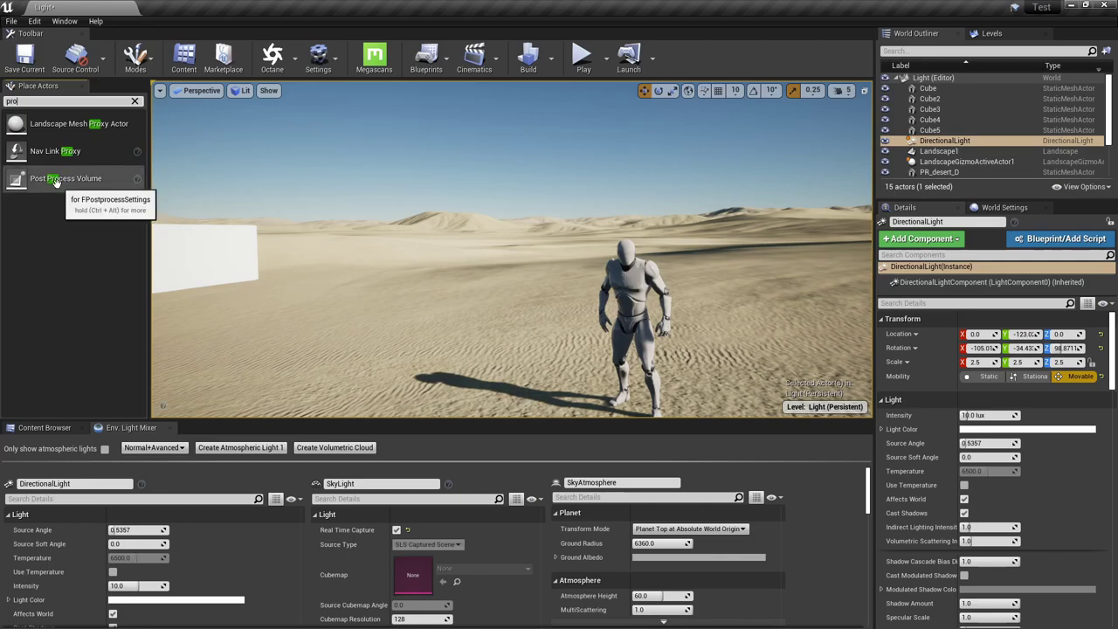
pyautogui.moveTo(55, 182); pyautogui.dragTo(345, 293)
pyautogui.moveTo(487, 335); pyautogui.dragTo(487, 335)
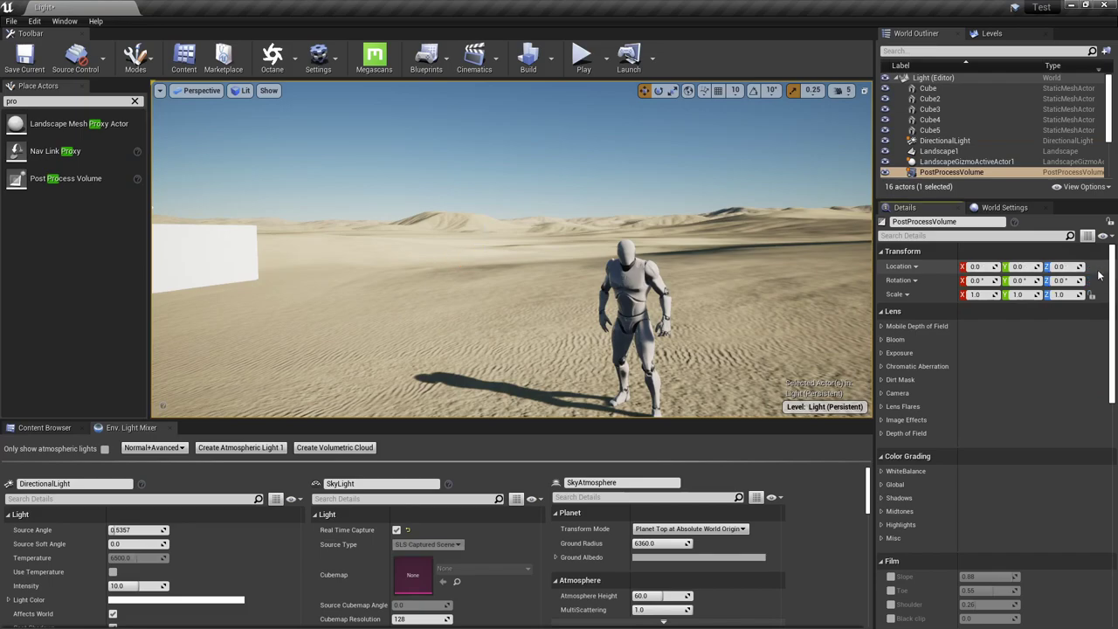
pyautogui.click(87, 94)
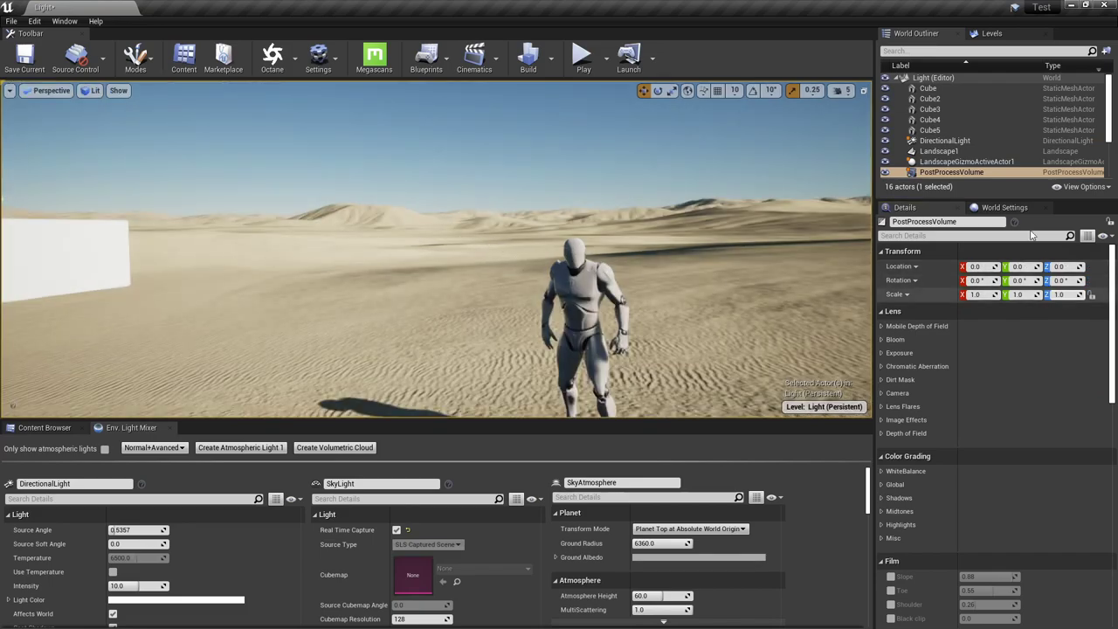
# Enable Infinite Extent (Unbound) on the PostProcessVolume.
pyautogui.scroll(-5, 987, 429)
pyautogui.scroll(-5, 987, 429)
pyautogui.scroll(-5, 987, 429)
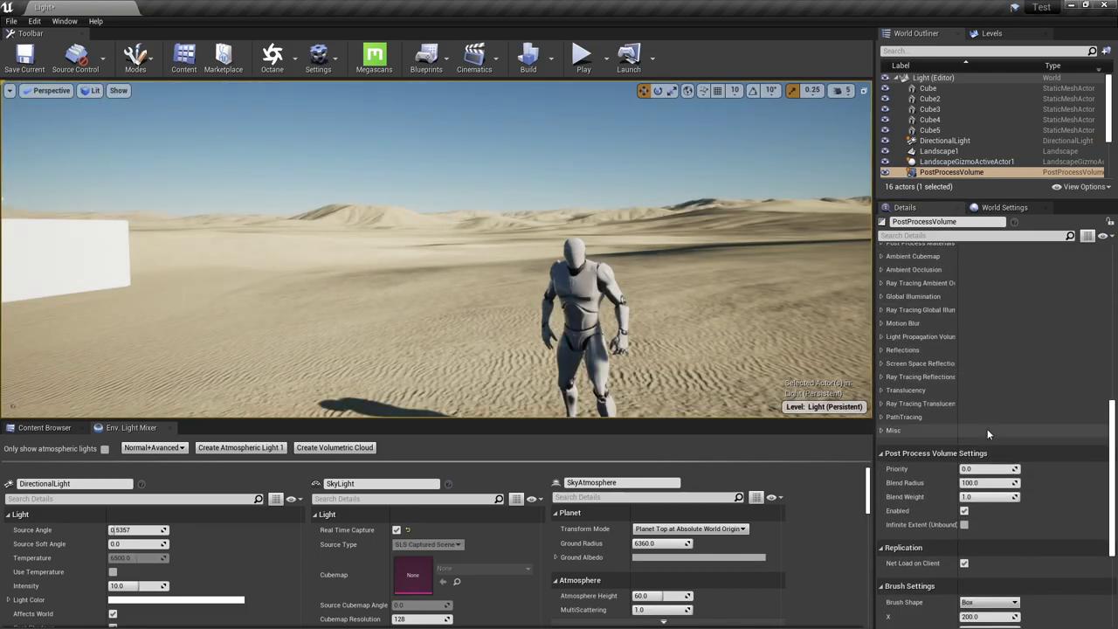
pyautogui.scroll(-5, 987, 429)
pyautogui.scroll(-2, 988, 429)
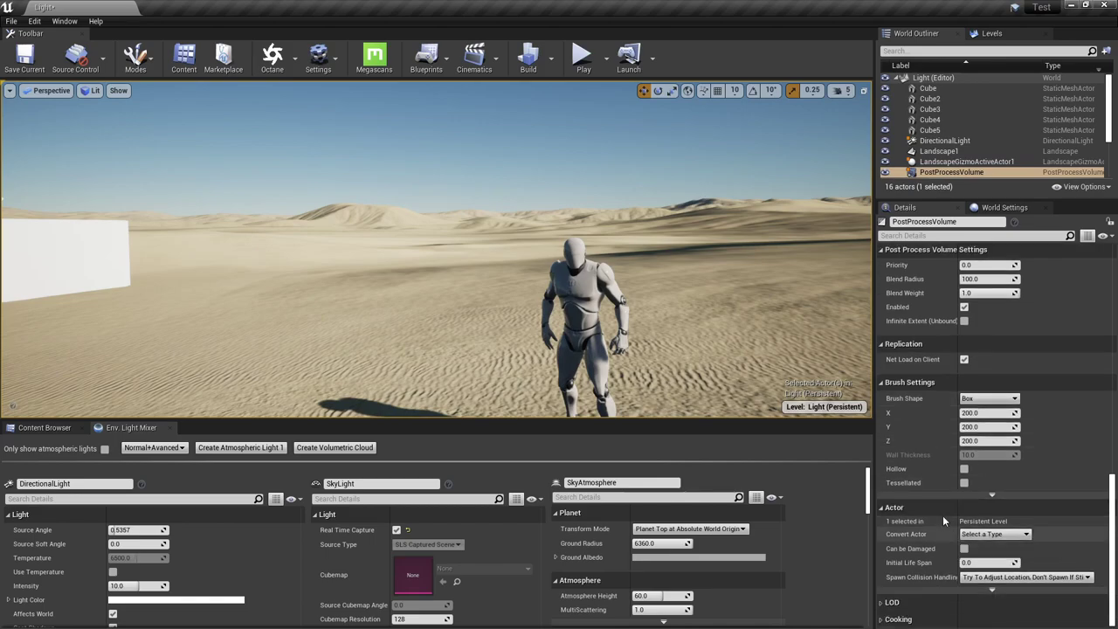
pyautogui.scroll(1, 942, 496)
pyautogui.scroll(2, 948, 485)
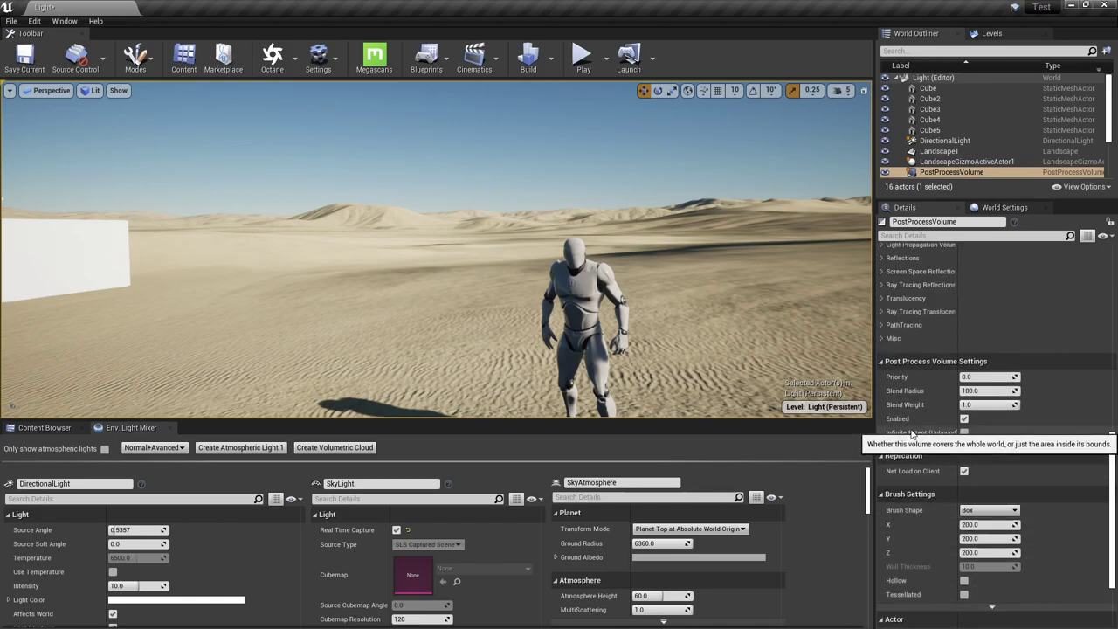
pyautogui.click(965, 433)
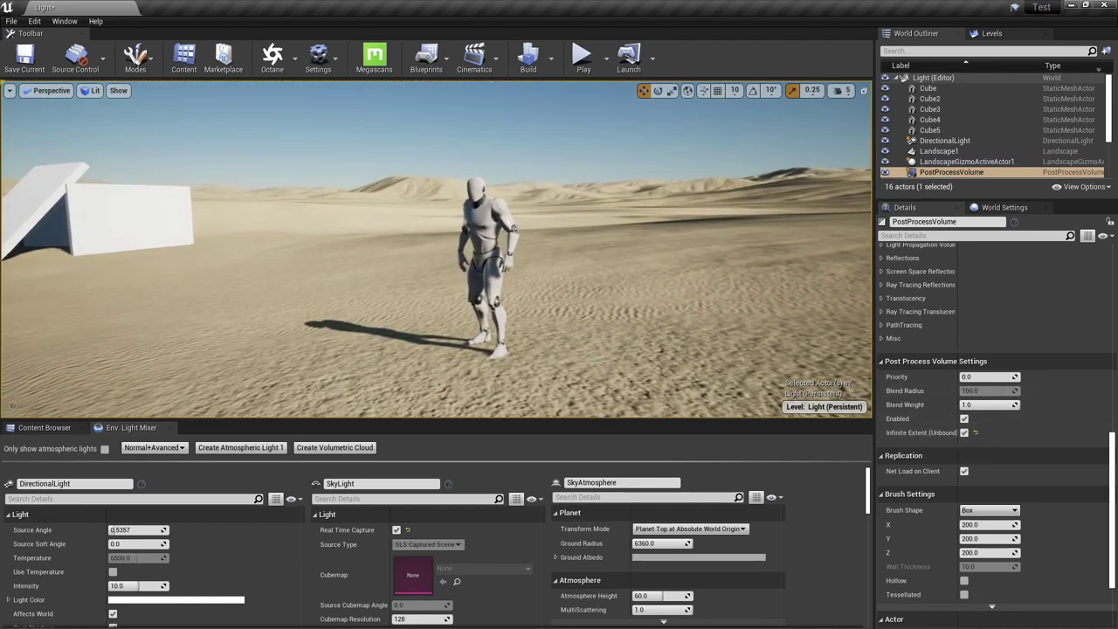
pyautogui.scroll(3, 1075, 469)
pyautogui.scroll(2, 1072, 470)
pyautogui.scroll(3, 1073, 470)
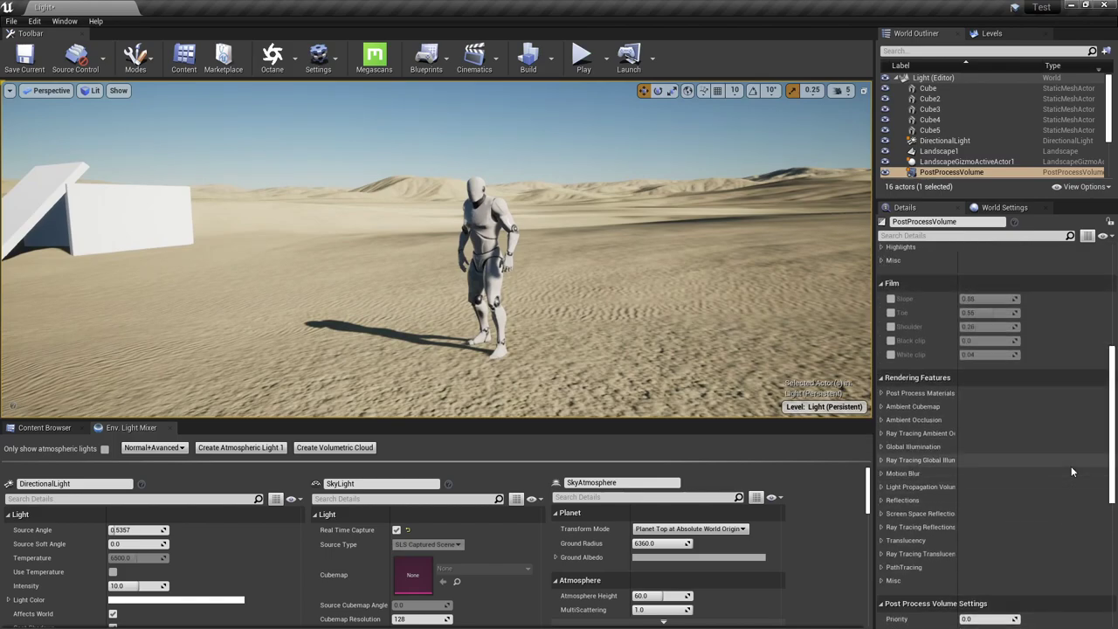
pyautogui.scroll(2, 1073, 470)
# Expand the volume's Lens Exposure settings and set Max Brightness to 1.0.
pyautogui.scroll(3, 1070, 471)
pyautogui.click(884, 353)
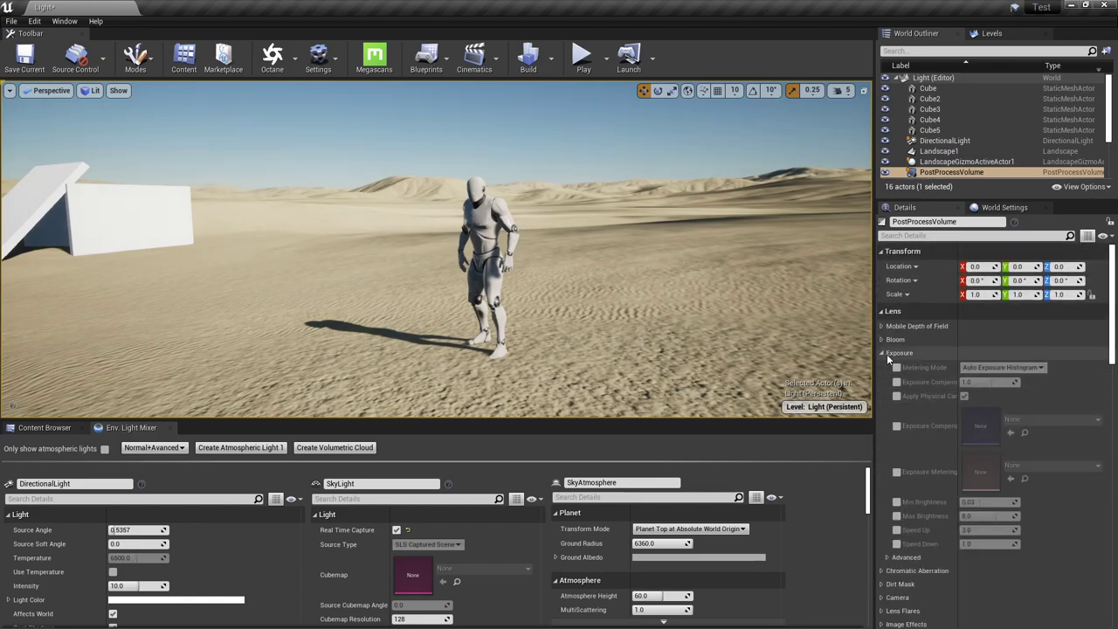
pyautogui.click(884, 354)
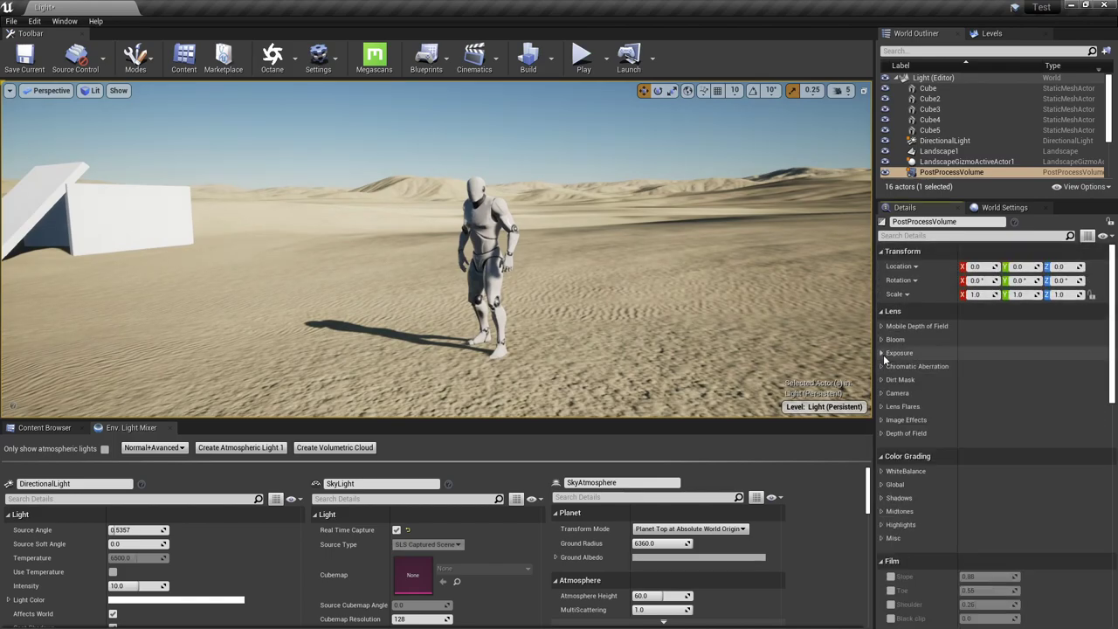
pyautogui.click(883, 353)
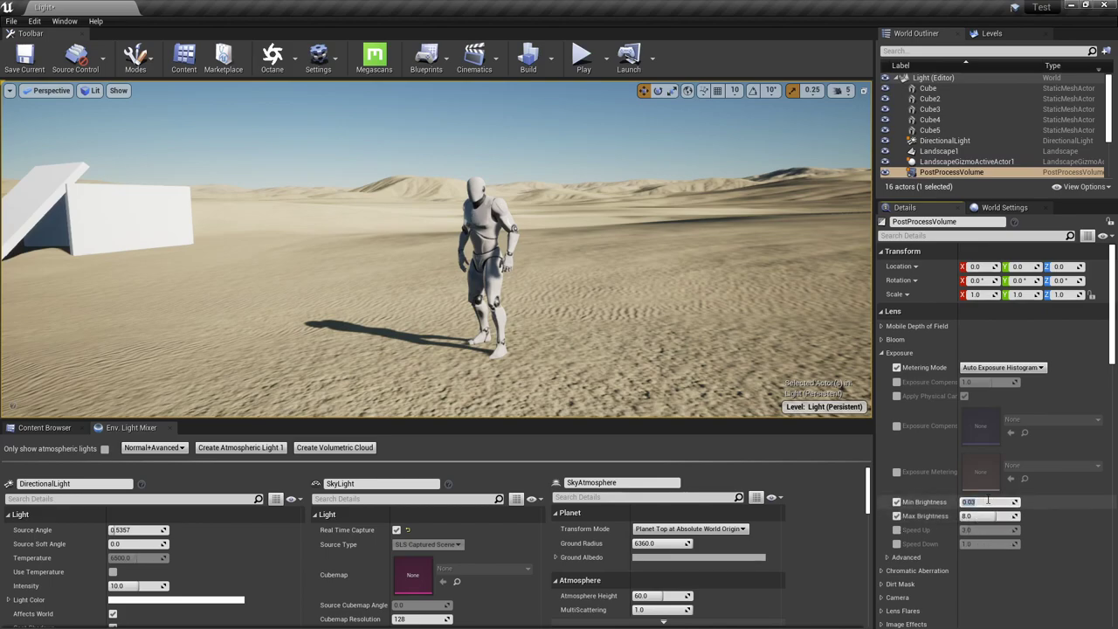
pyautogui.write('1')
pyautogui.press('Return')
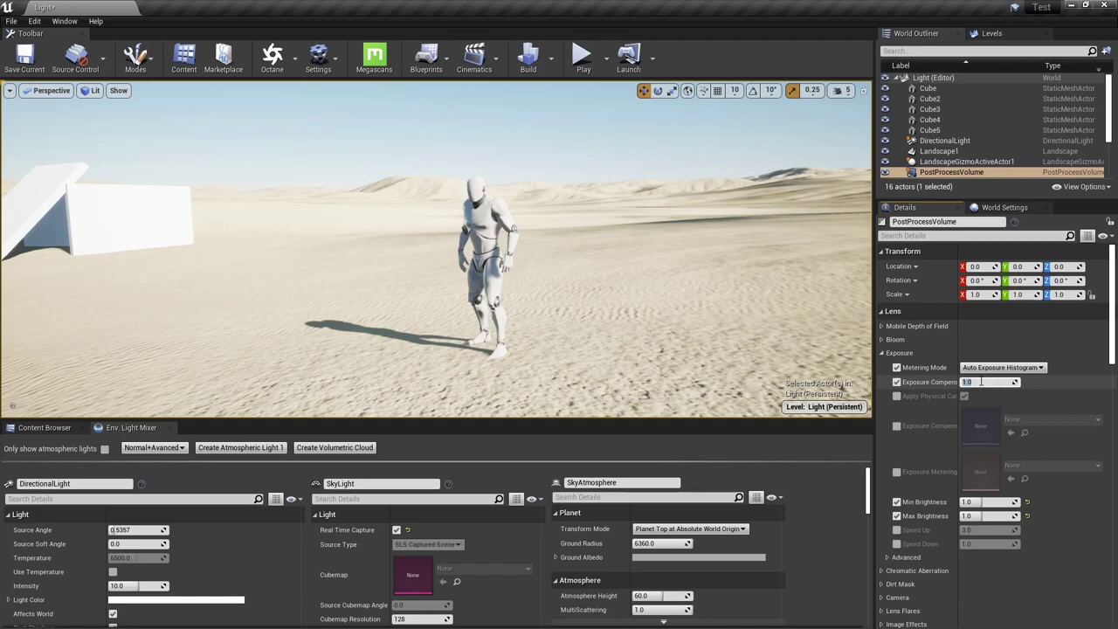
# Set Exposure Compensation to -1.0 and view the darkened white box.
pyautogui.write('0')
pyautogui.press('Return')
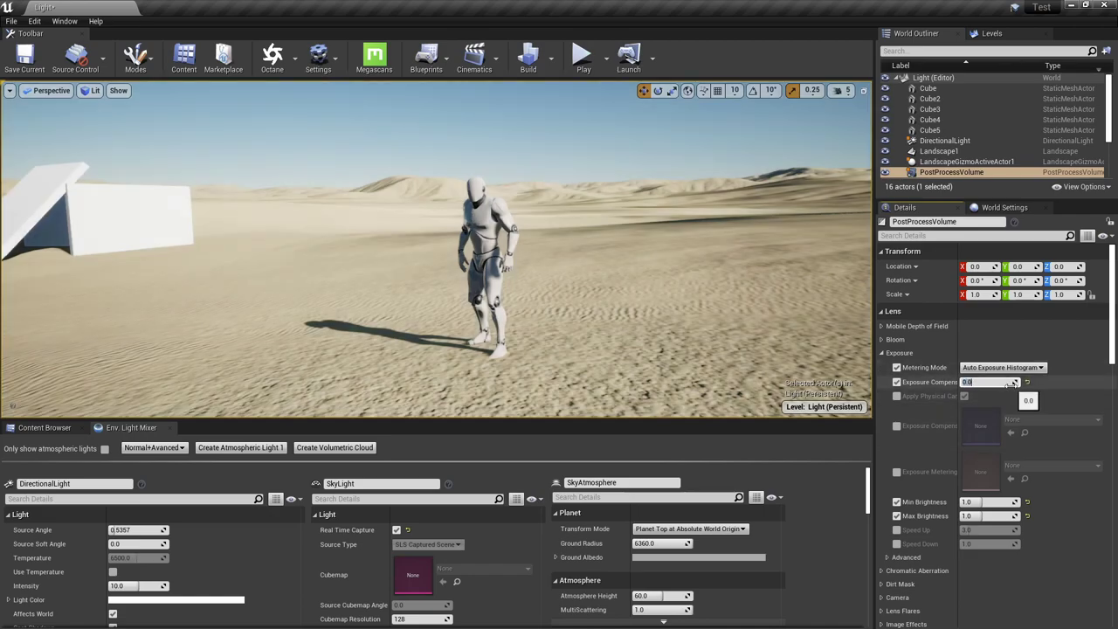
pyautogui.write('-1')
pyautogui.press('Return')
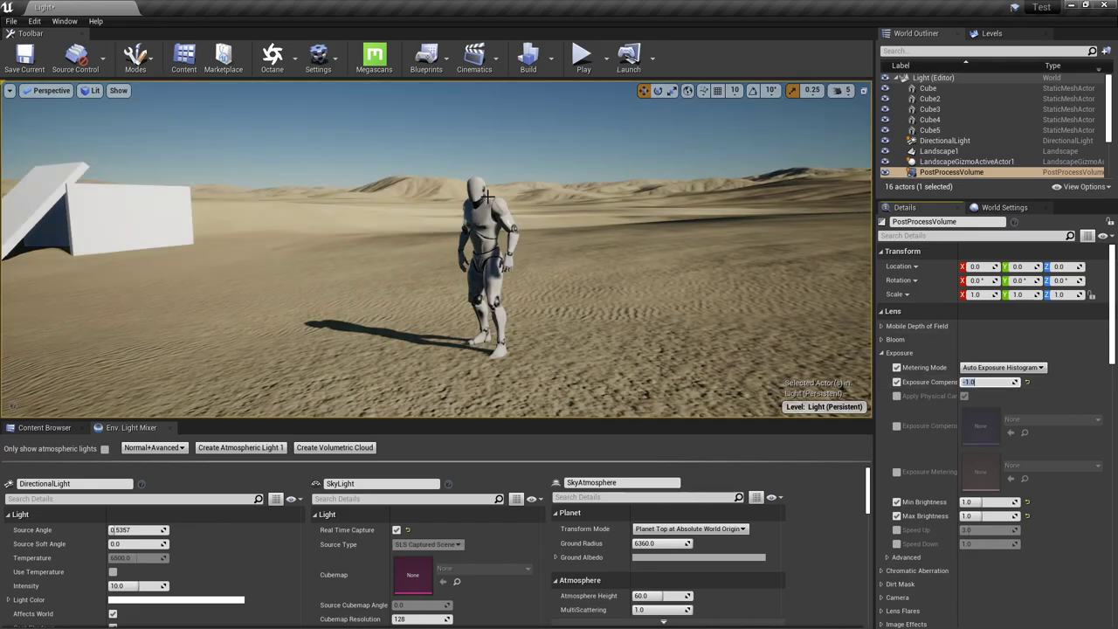
pyautogui.moveTo(487, 198)
pyautogui.mouseDown(button='right')
pyautogui.moveTo(428, 200)
pyautogui.moveTo(471, 202)
pyautogui.mouseUp(button='right')
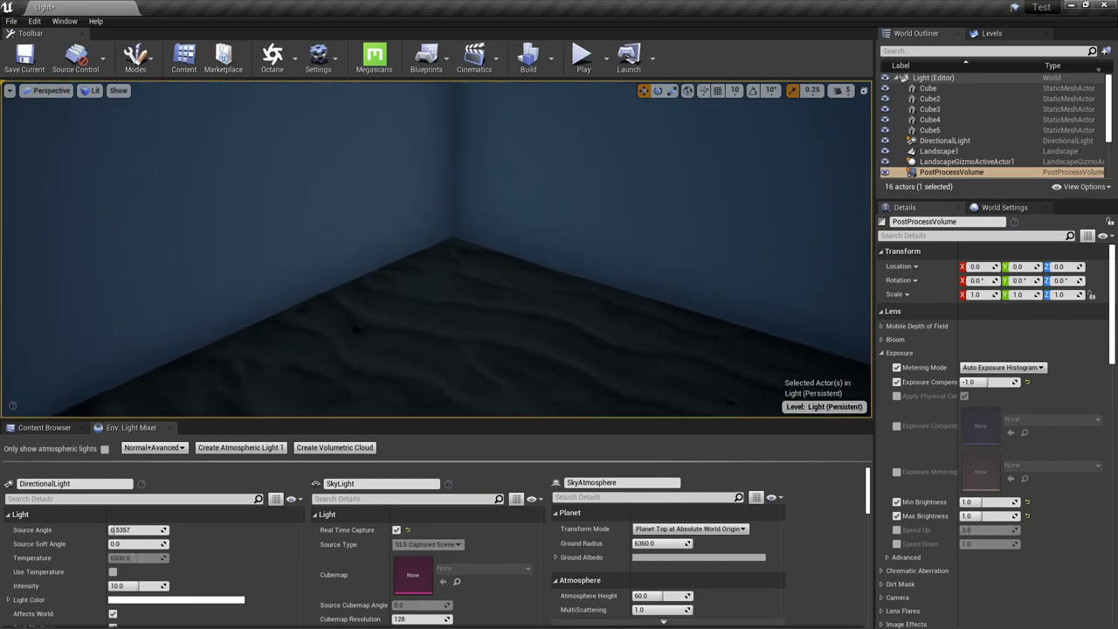
pyautogui.moveTo(471, 203); pyautogui.dragTo(498, 202, button='right')
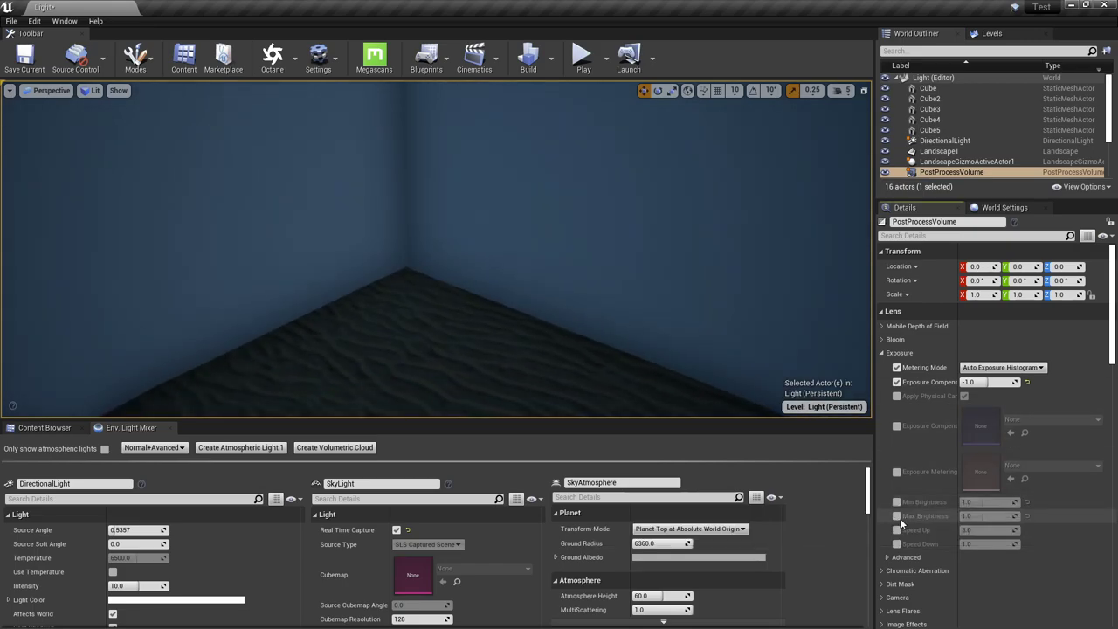
pyautogui.click(897, 383)
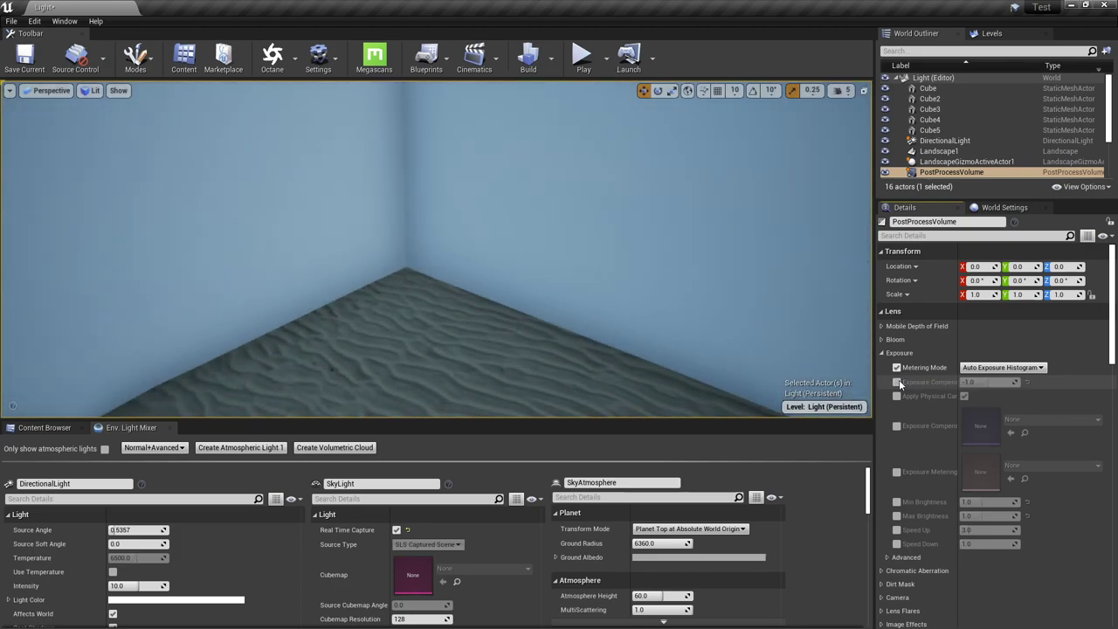
pyautogui.click(898, 502)
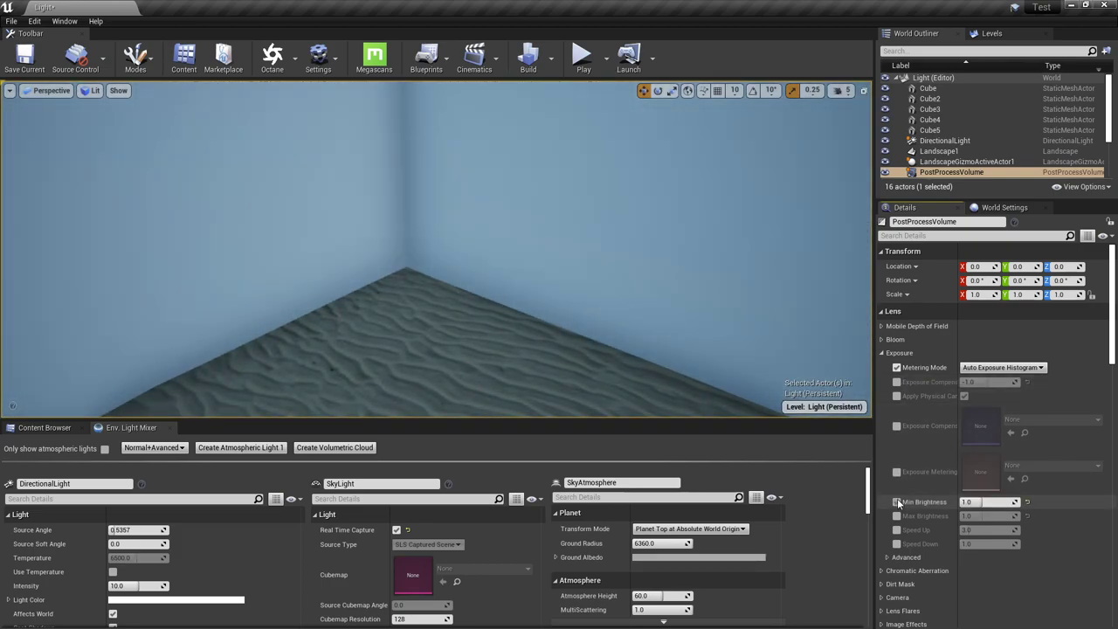
pyautogui.click(897, 516)
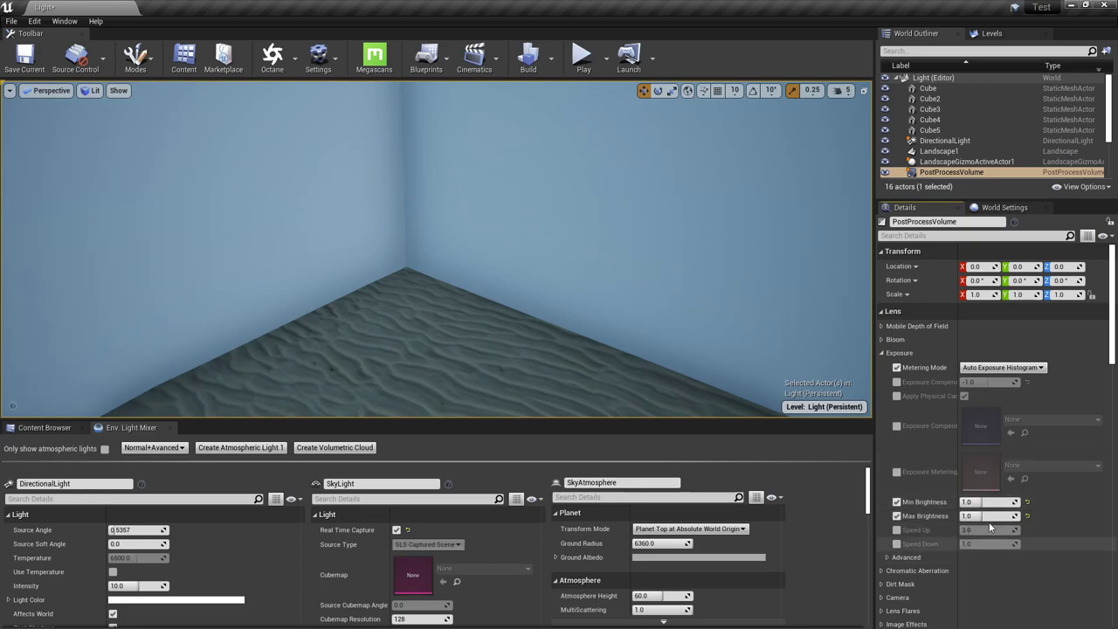
pyautogui.click(897, 382)
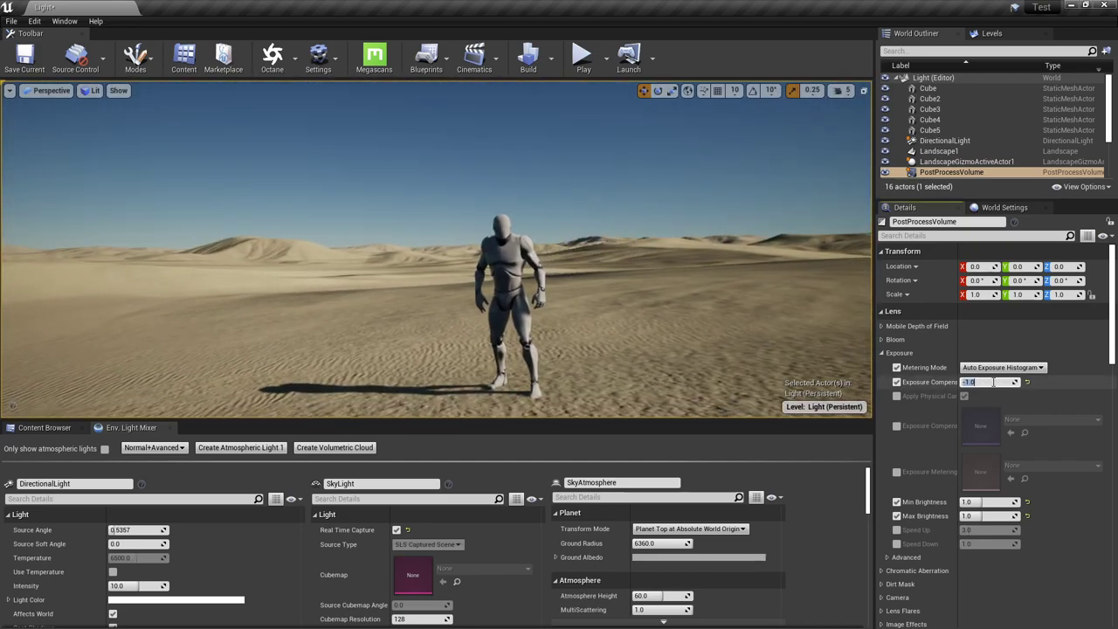
# Set Exposure Compensation back to 0.0 and orbit to view the brighter desert and character.
pyautogui.write('0')
pyautogui.press('Return')
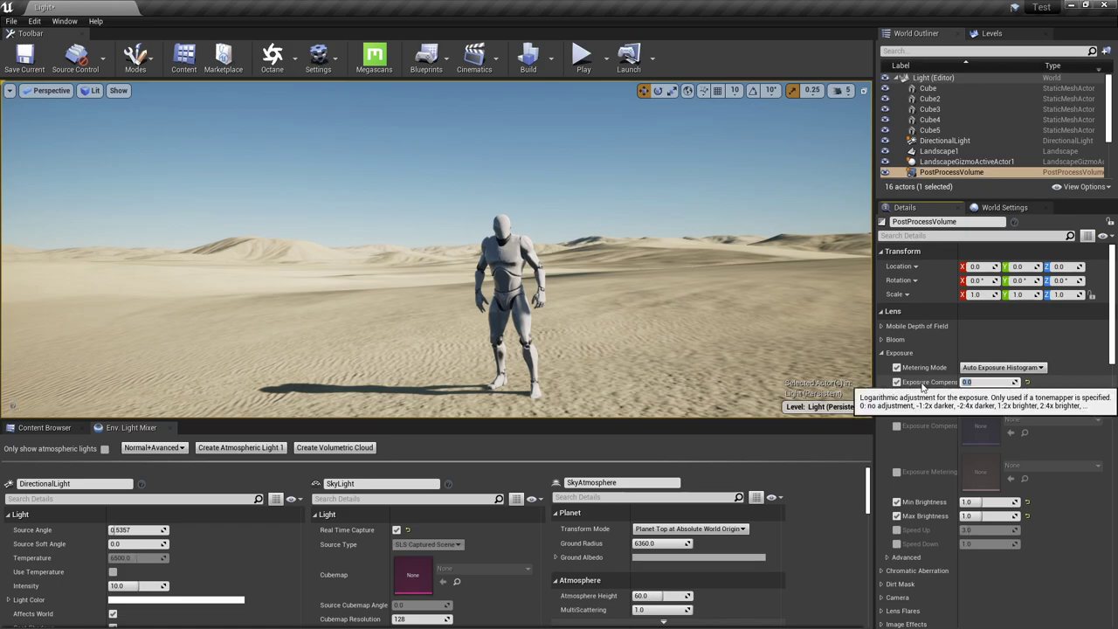
pyautogui.moveTo(686, 282); pyautogui.dragTo(611, 288, button='right')
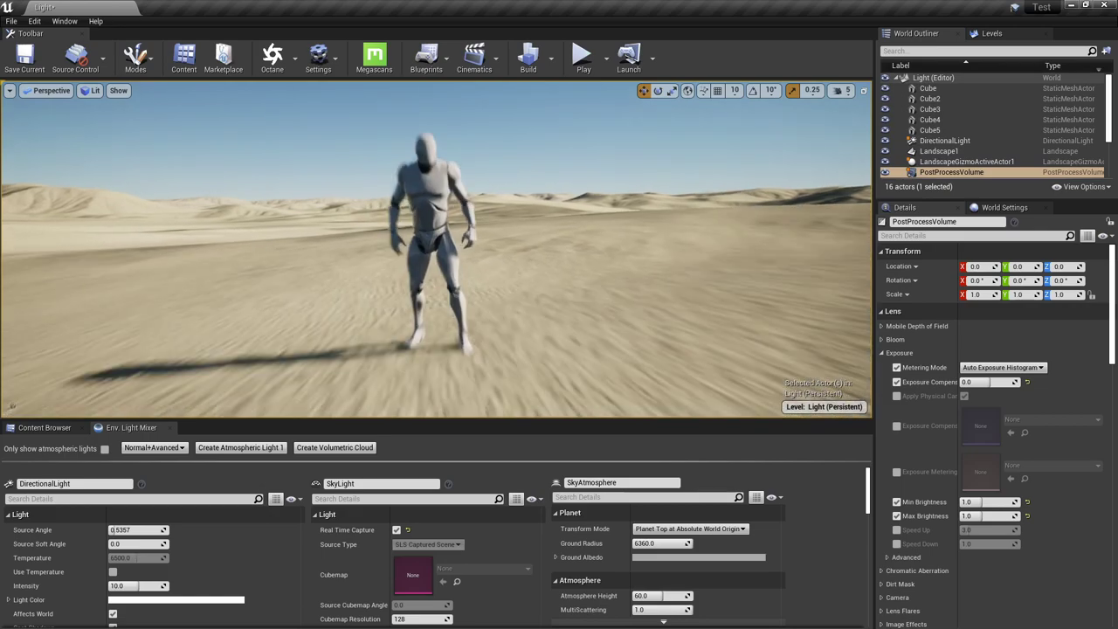
pyautogui.moveTo(611, 288); pyautogui.dragTo(612, 290, button='right')
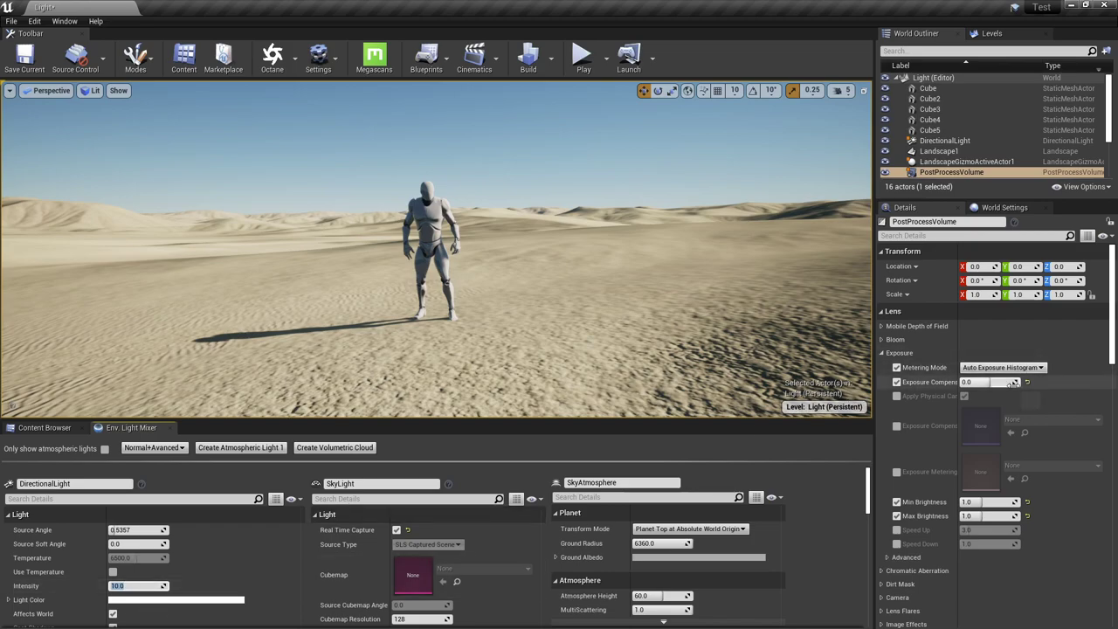
pyautogui.write('1')
# Apply Exposure Compensation 1.0 and set the DirectionalLight Intensity to 5.0.
pyautogui.press('Return')
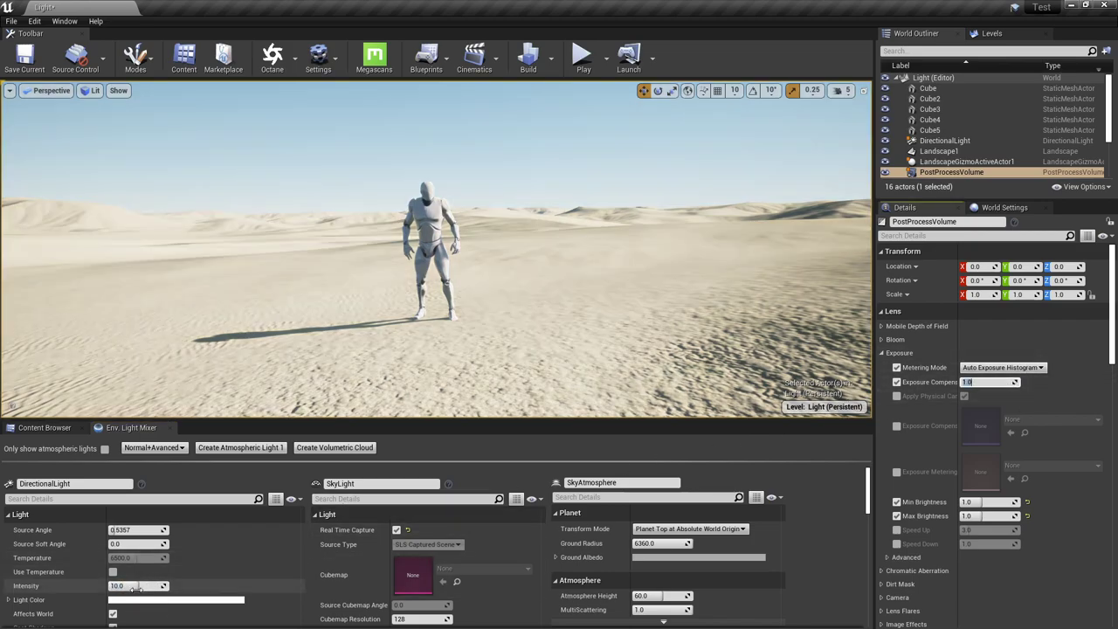
pyautogui.write('1')
pyautogui.press('Return')
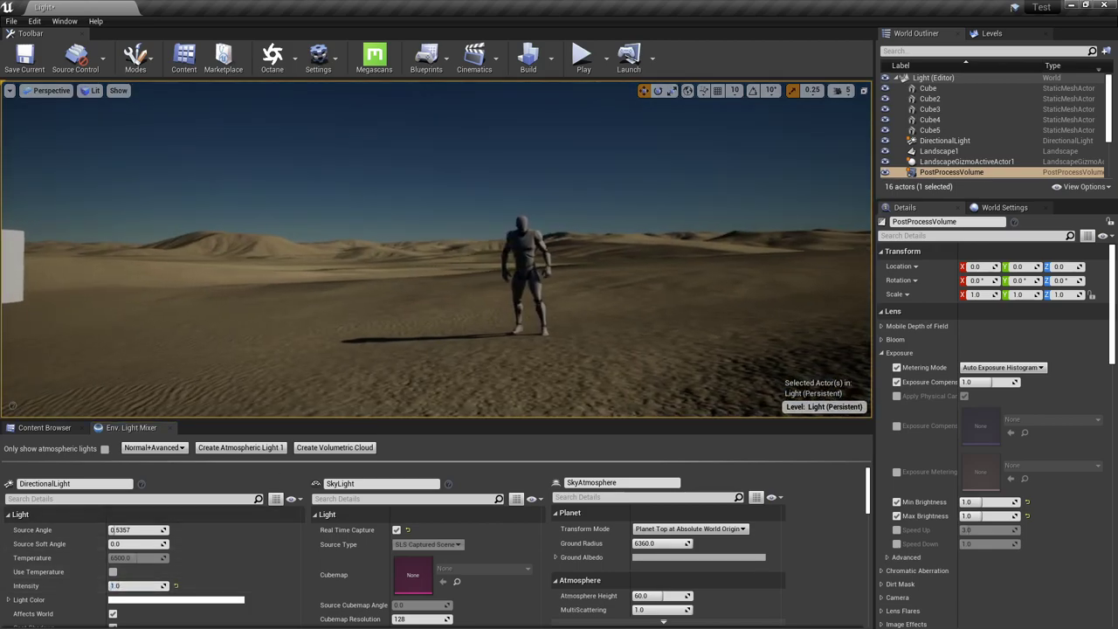
pyautogui.click(143, 585)
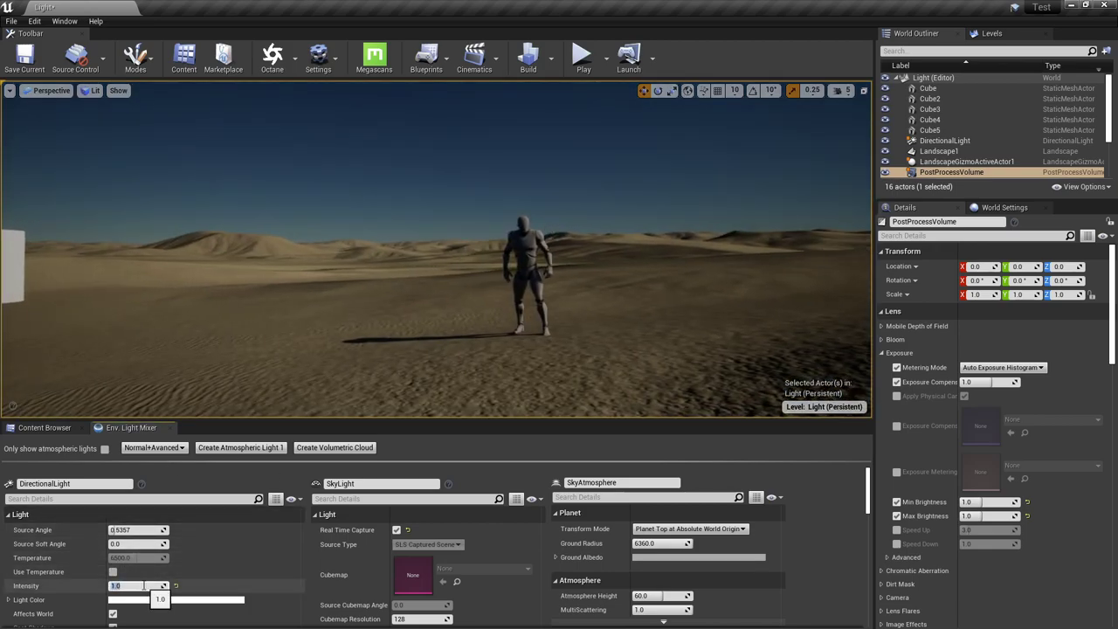
pyautogui.write('5')
pyautogui.press('Return')
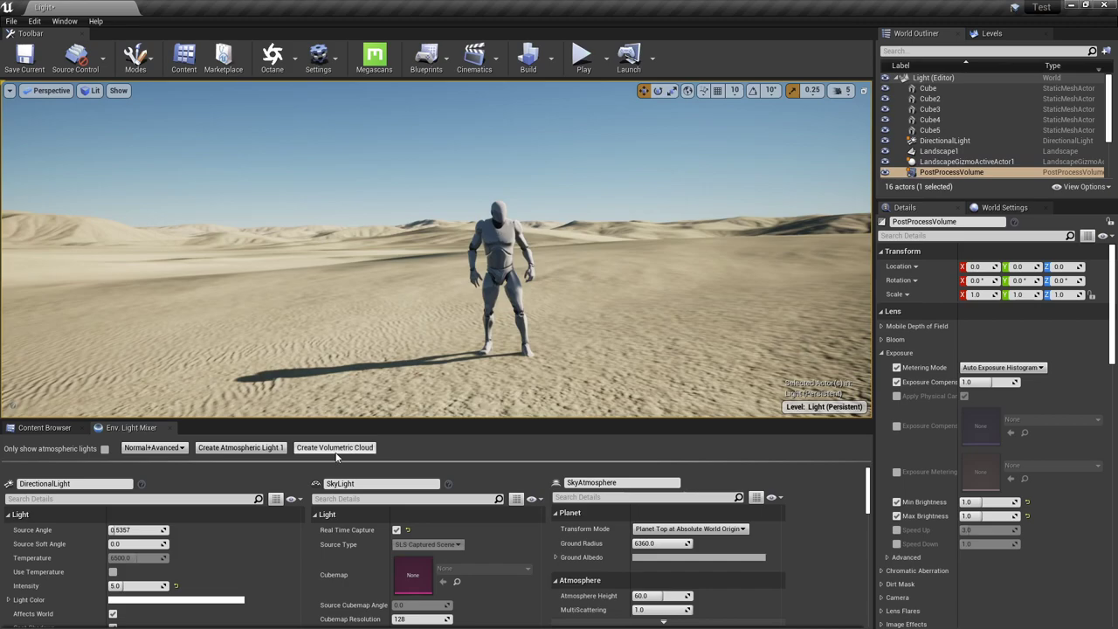
# Create a Volumetric Cloud, tilt up to see it, and set DirectionalLight Intensity to 2.5.
pyautogui.click(335, 448)
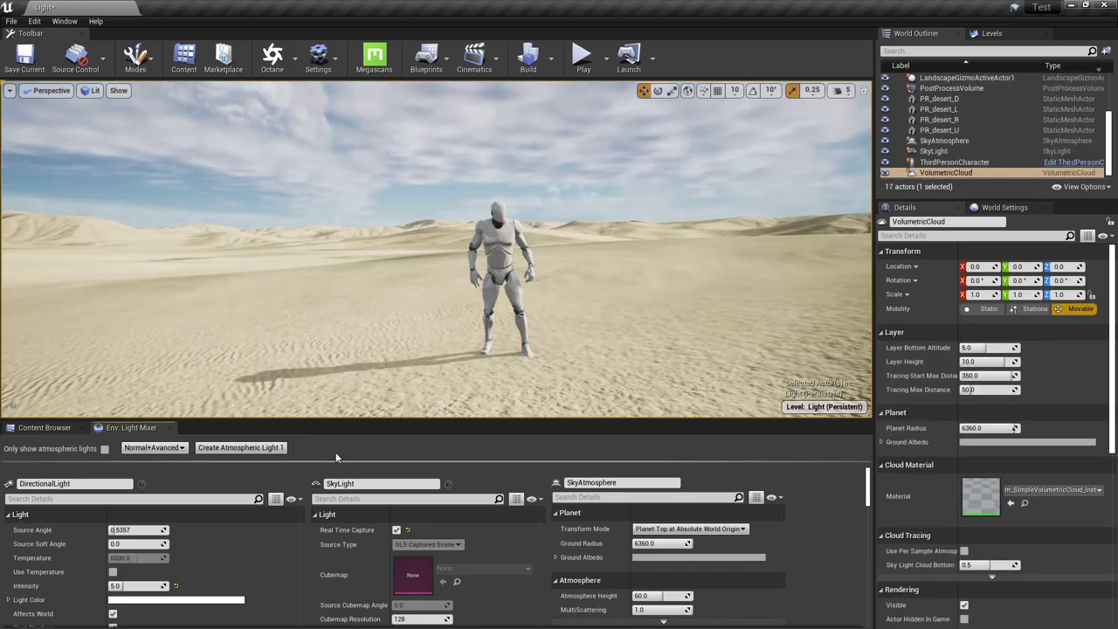
pyautogui.moveTo(704, 294)
pyautogui.mouseDown(button='right')
pyautogui.moveTo(704, 218)
pyautogui.moveTo(704, 297)
pyautogui.moveTo(441, 476)
pyautogui.mouseUp(button='right')
pyautogui.write('2')
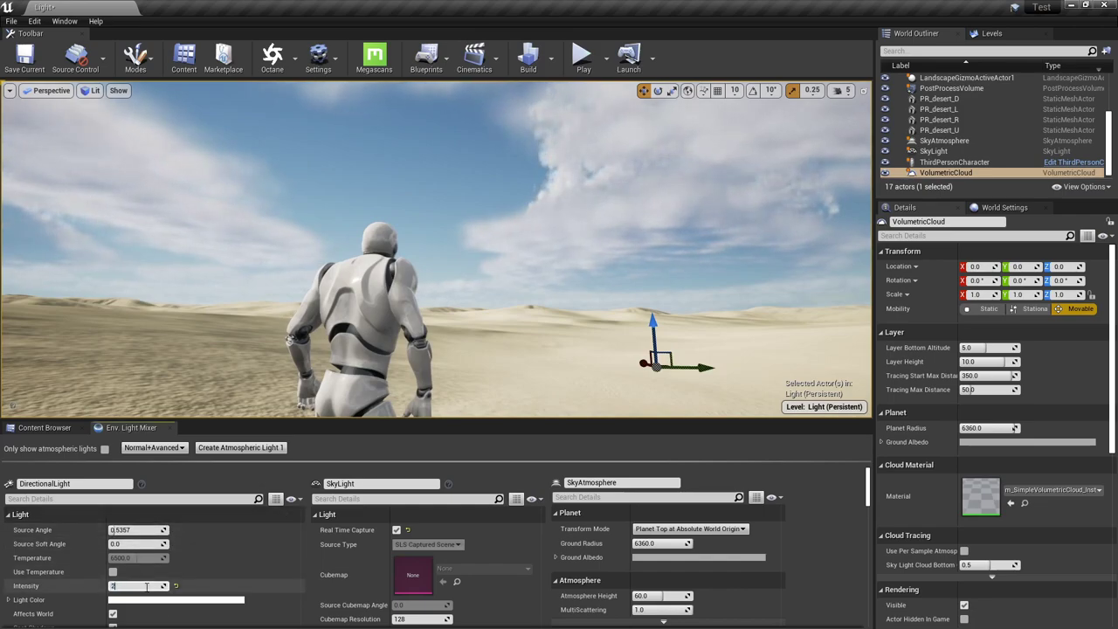
pyautogui.press('Return')
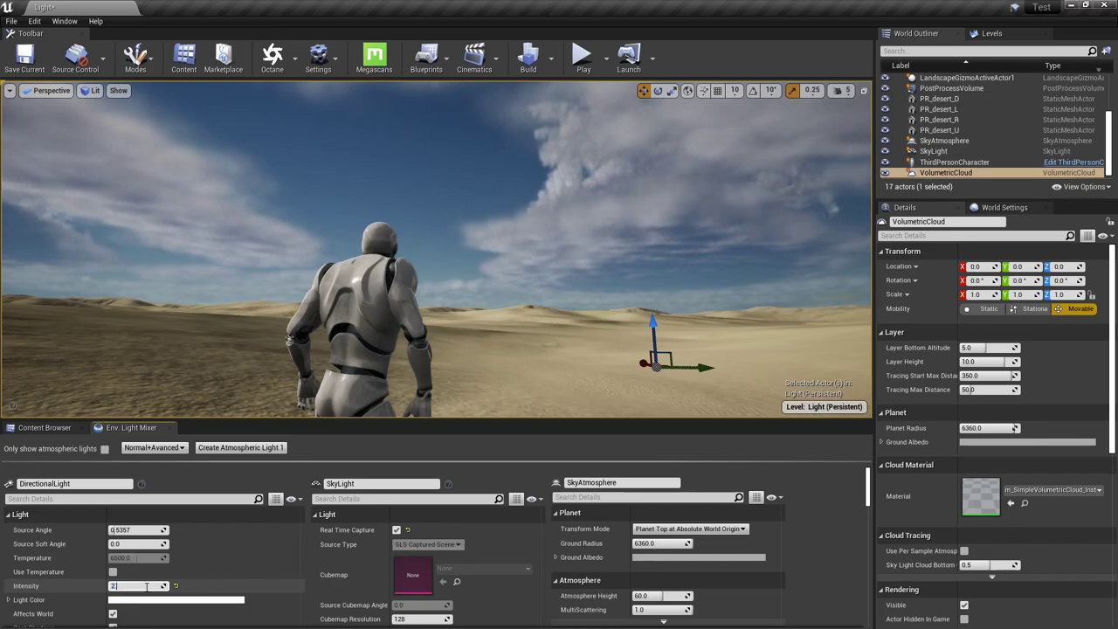
pyautogui.write('.5')
pyautogui.press('Return')
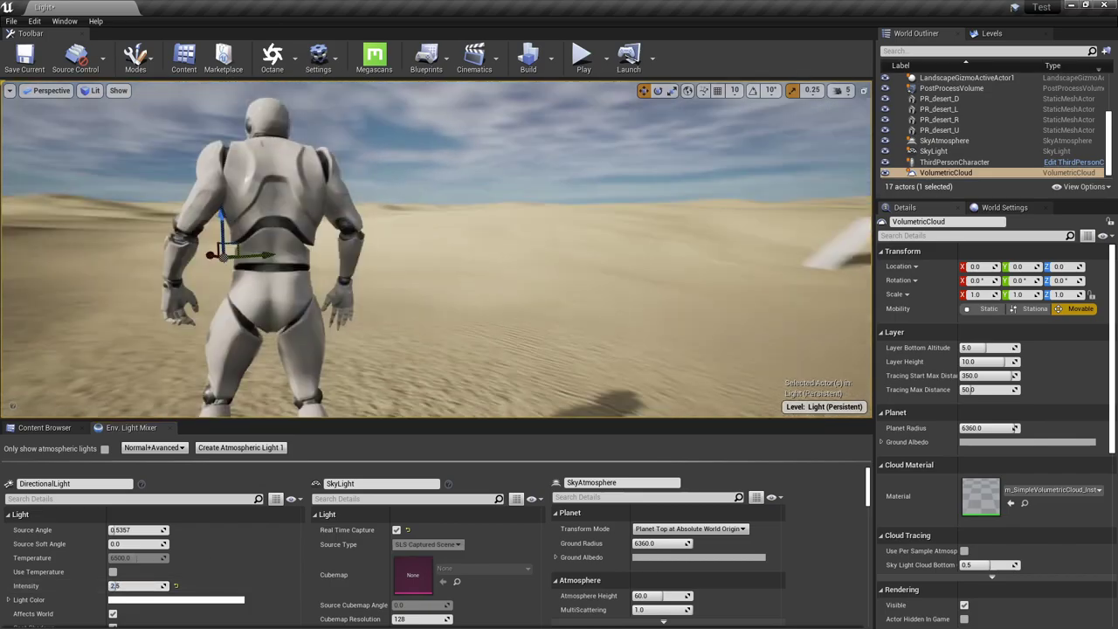